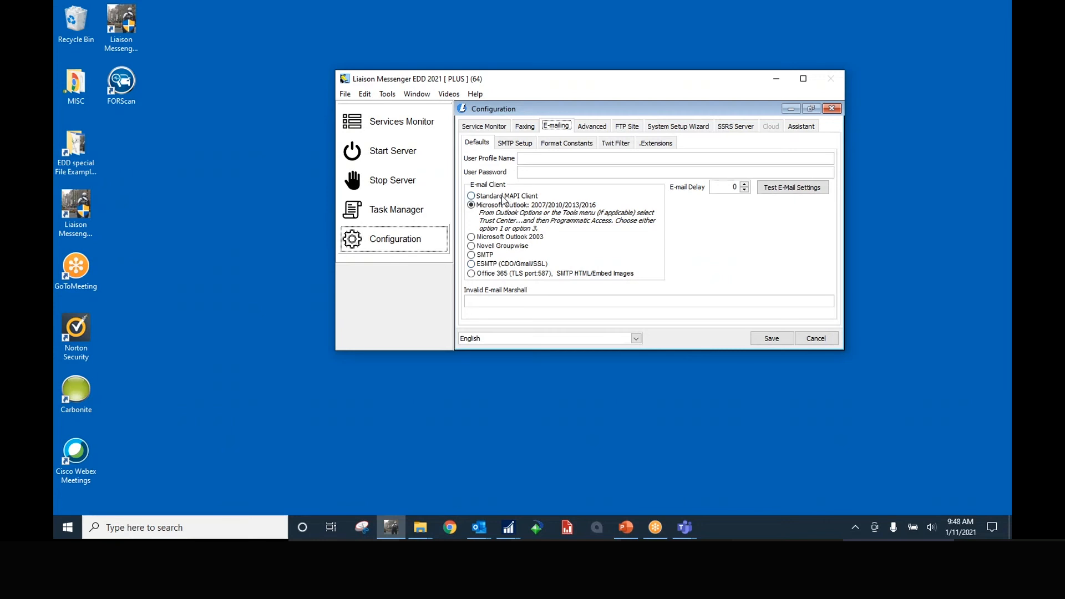
# Keep Microsoft Fax/VSI as the fax server and cancel Configuration without starting services
pyautogui.click(527, 127)
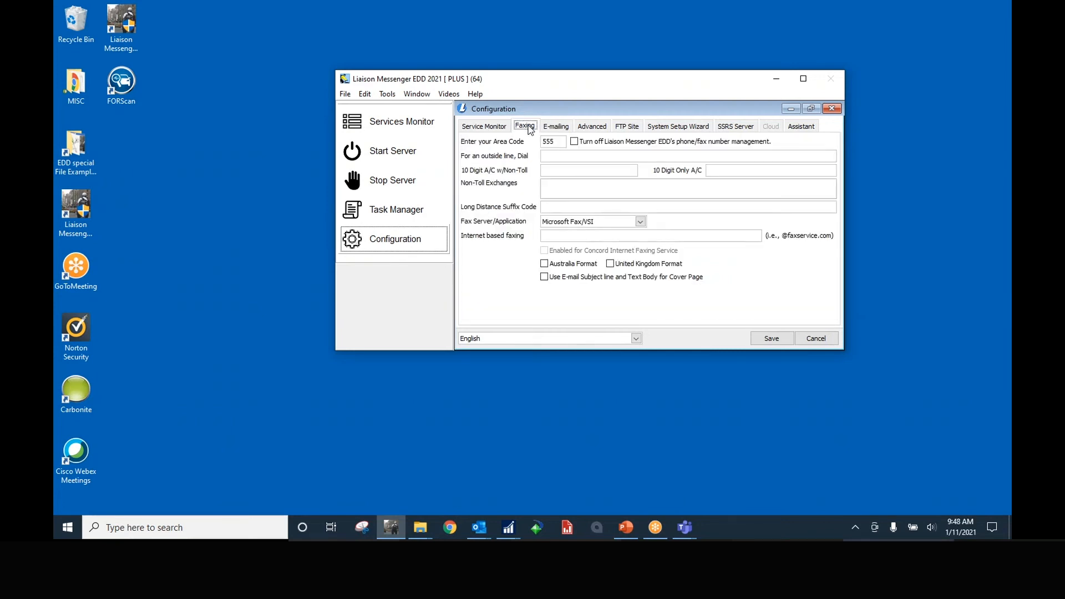
pyautogui.click(640, 222)
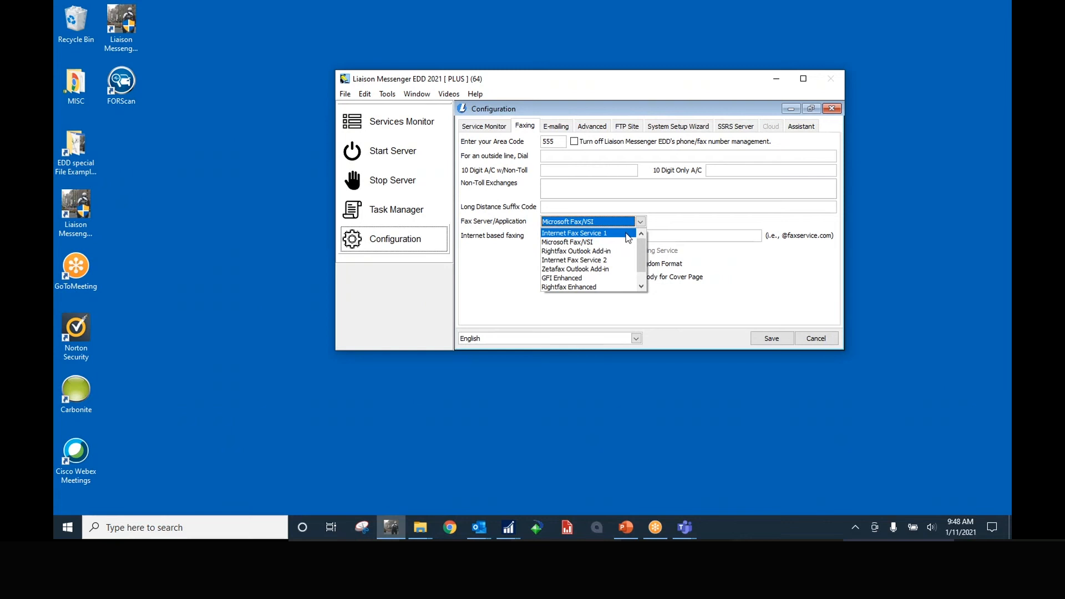
pyautogui.click(810, 338)
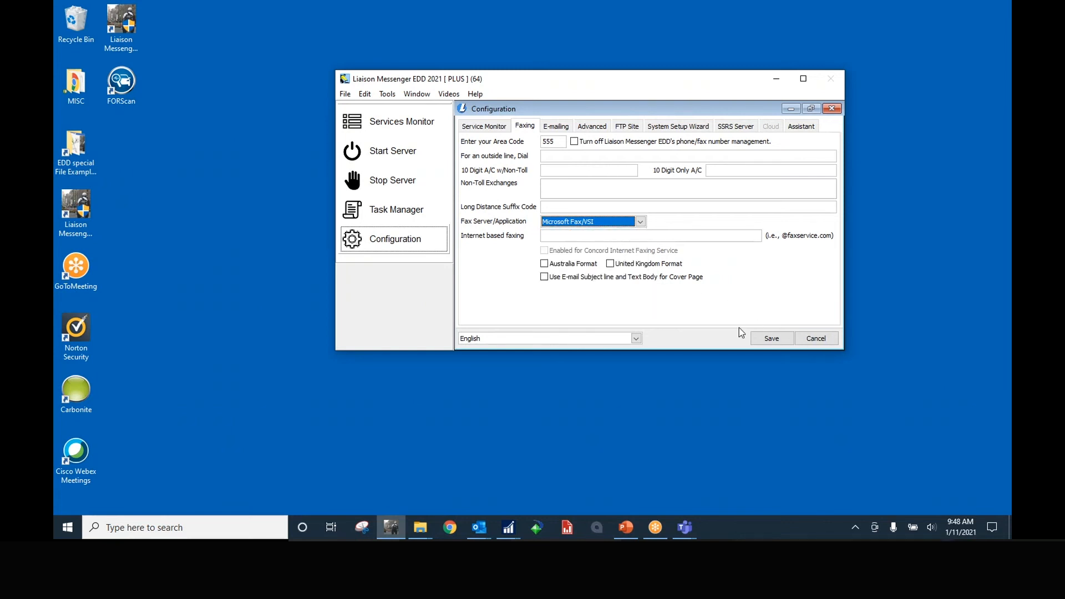
pyautogui.click(818, 339)
pyautogui.click(630, 303)
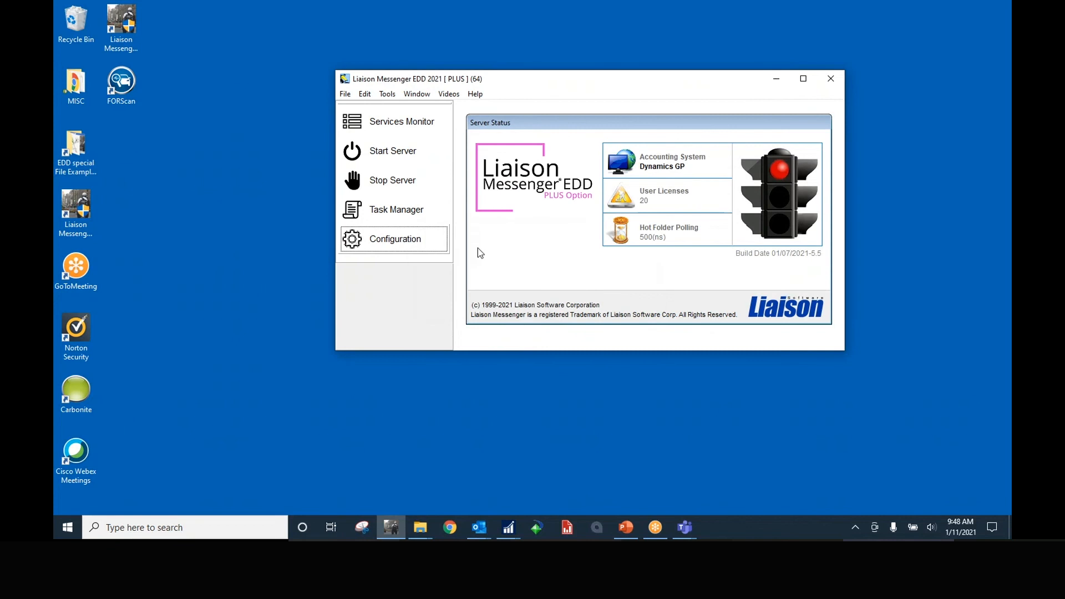
# Open Task Manager with Fabrikam, Inc. as active company and load the DEMO - SO Invoice script
pyautogui.click(424, 212)
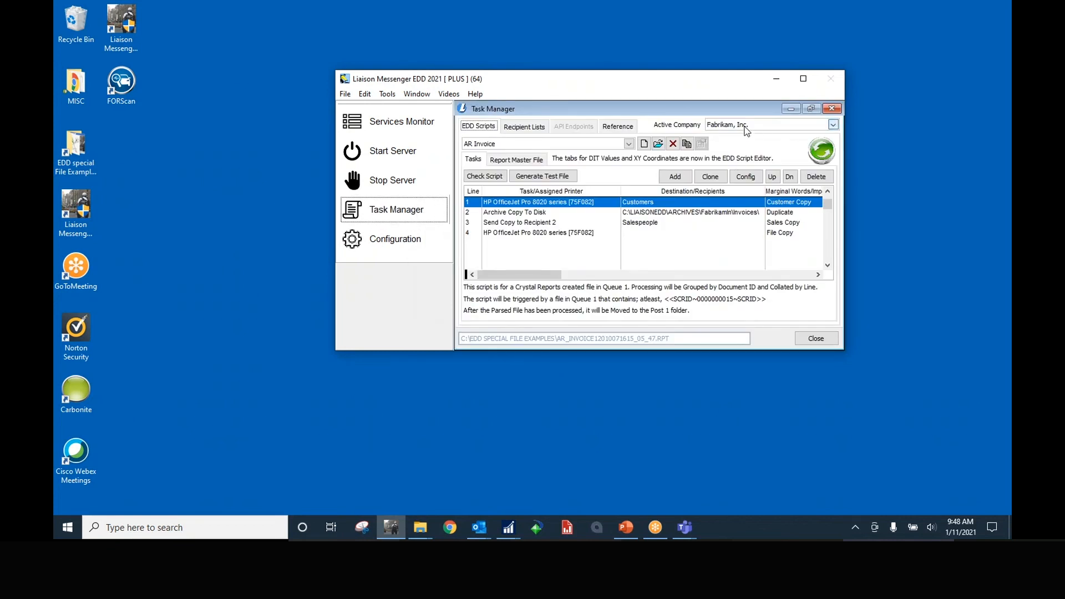
pyautogui.click(744, 127)
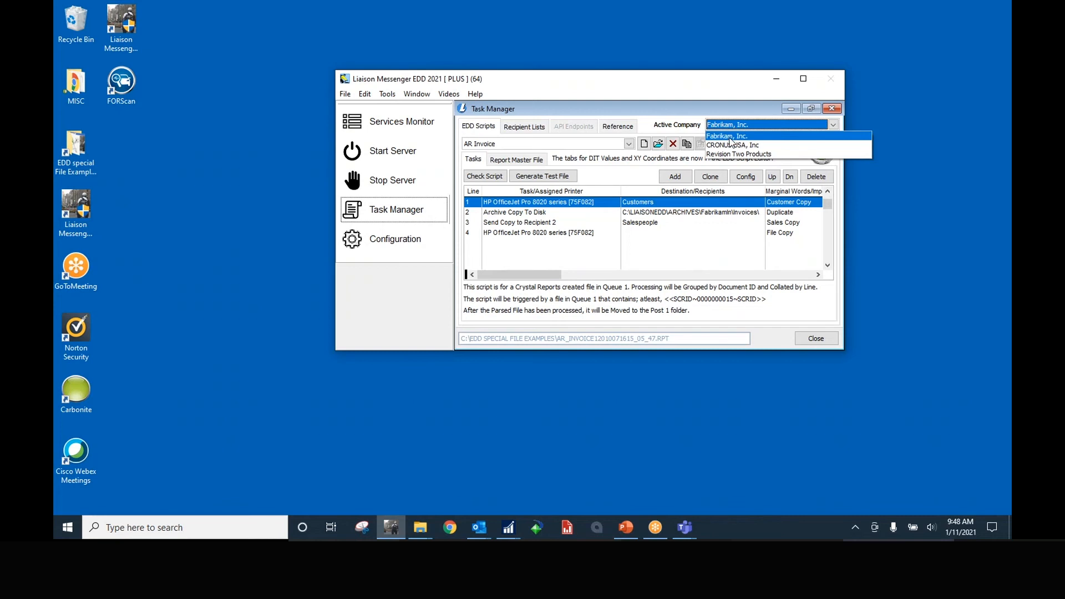
pyautogui.click(728, 138)
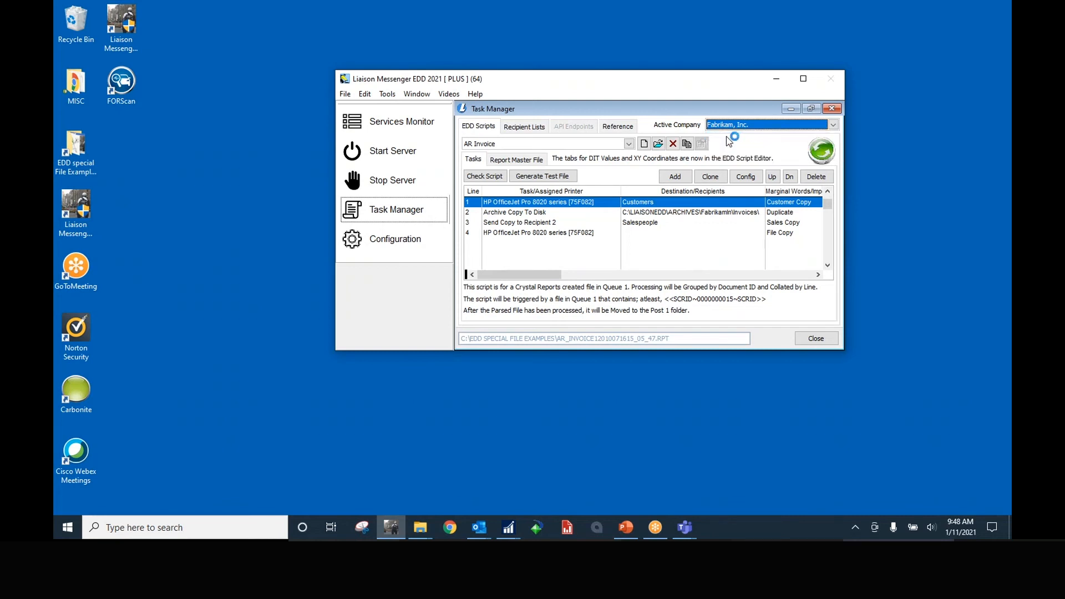
pyautogui.click(630, 145)
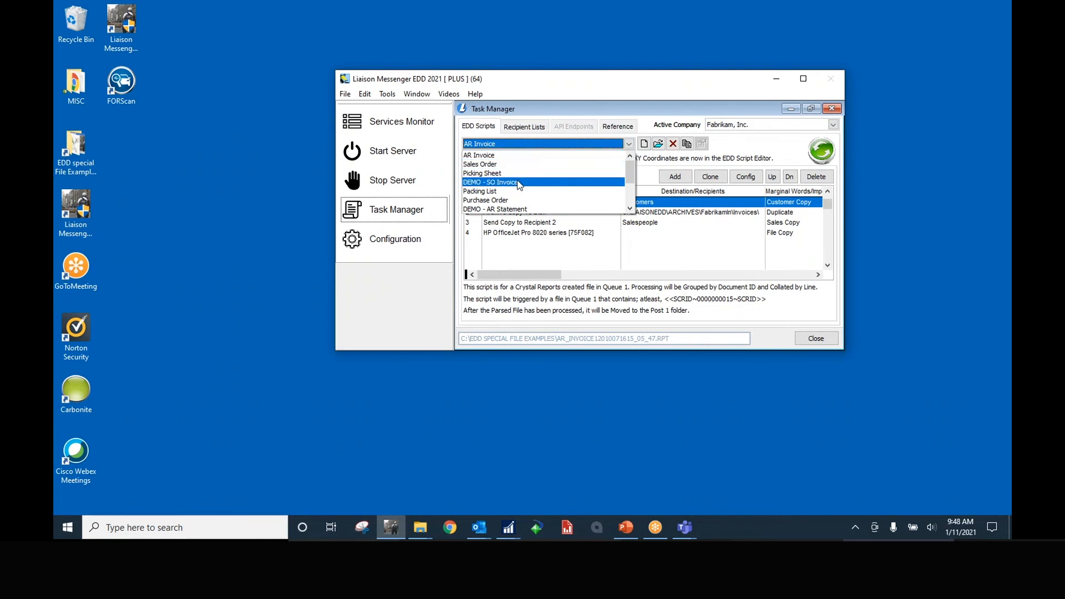
pyautogui.scroll(-2, 630, 183)
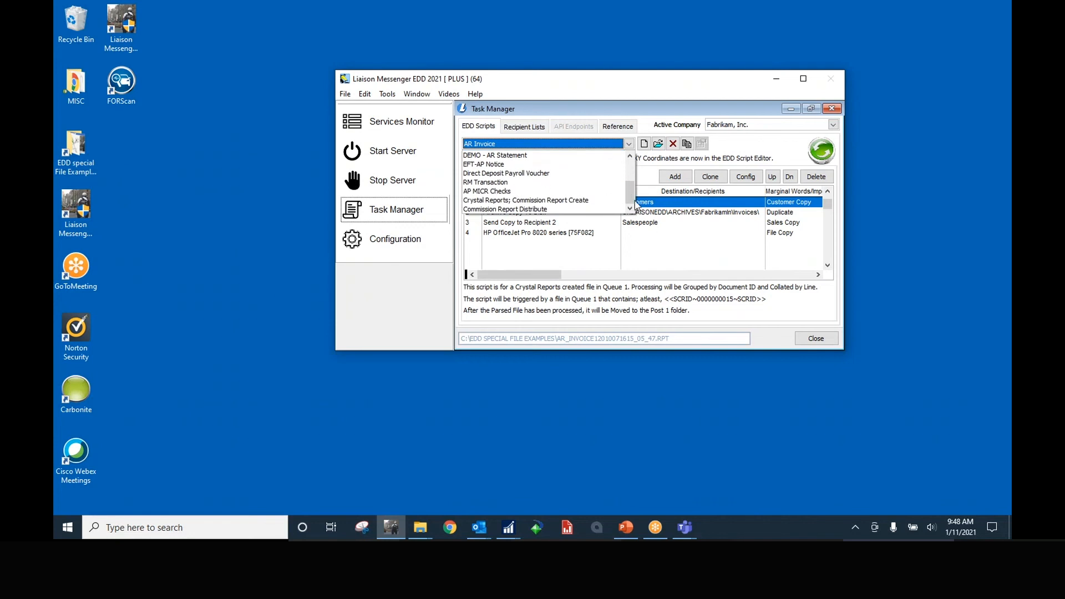
pyautogui.scroll(1, 632, 192)
pyautogui.scroll(1, 528, 185)
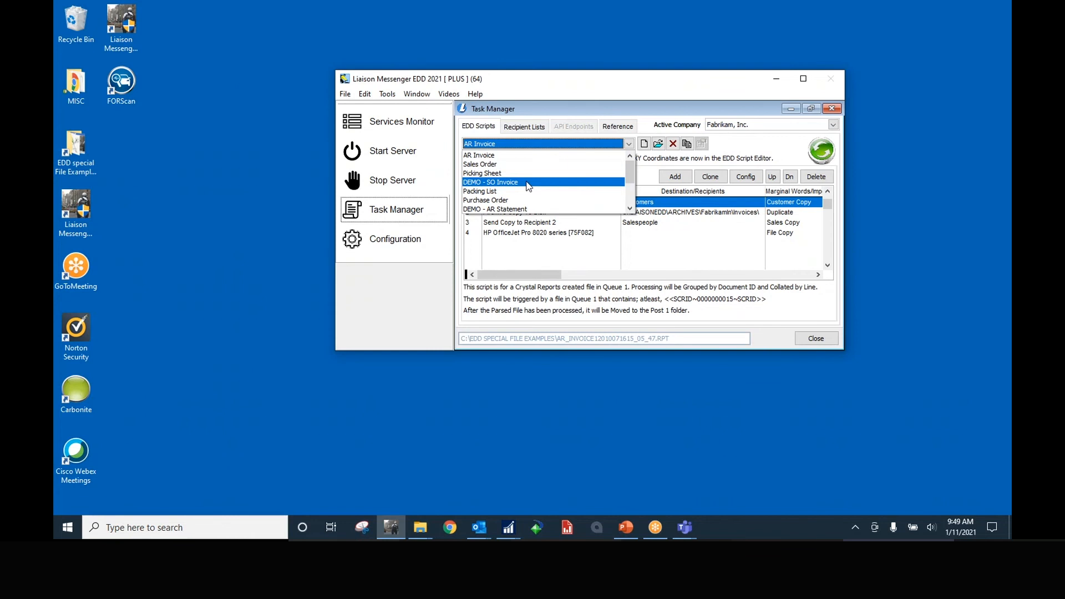
pyautogui.click(515, 183)
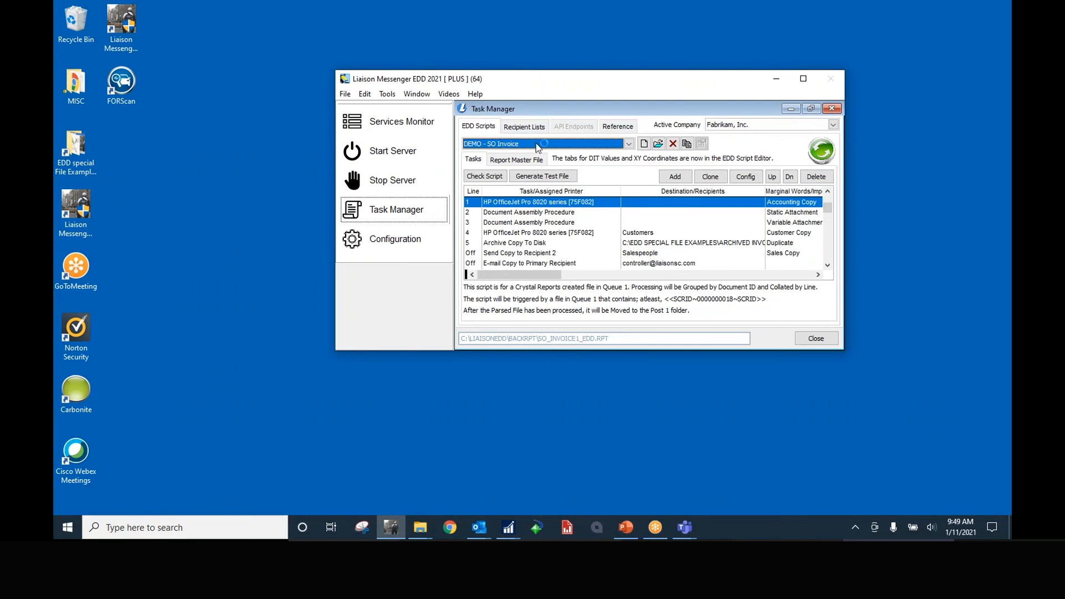
# Keep DEMO - SO Invoice loaded and select the first Document Assembly Procedure task on row 2
pyautogui.click(629, 146)
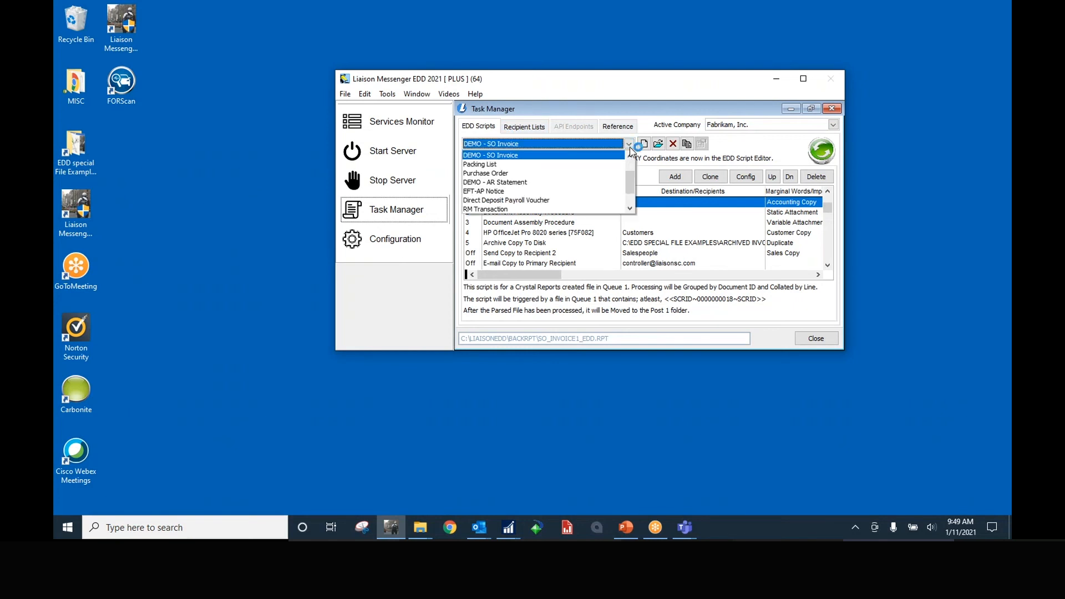
pyautogui.click(578, 155)
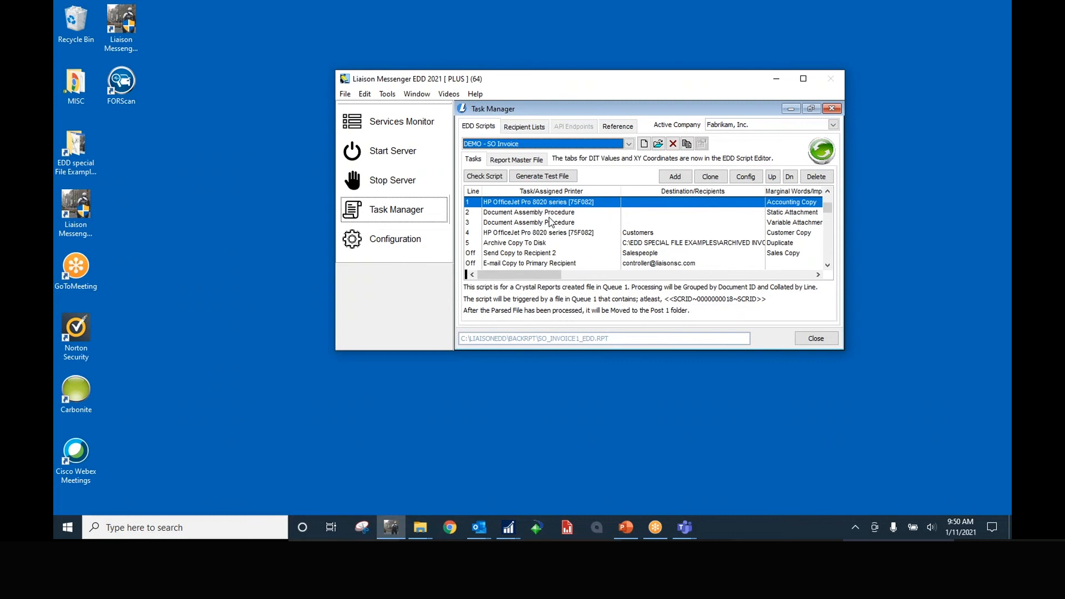
pyautogui.click(546, 214)
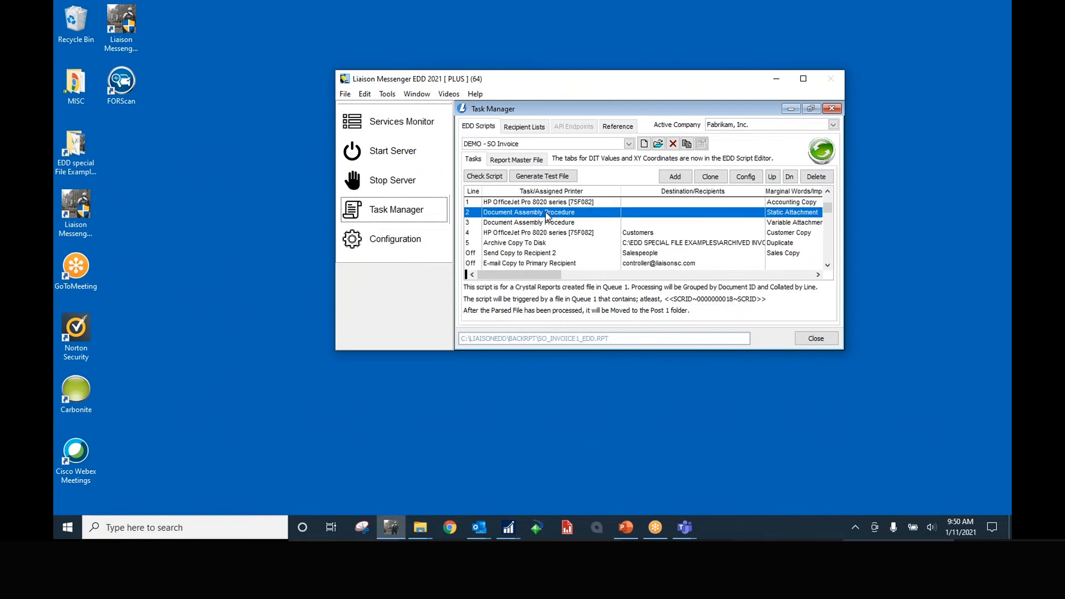
# Inspect the Output tab's Attachment 1 source path C:\EDD SPECIAL FILE EXAMPLES\MESSENGER EDD.PDF, then cancel the task settings
pyautogui.doubleClick(546, 215)
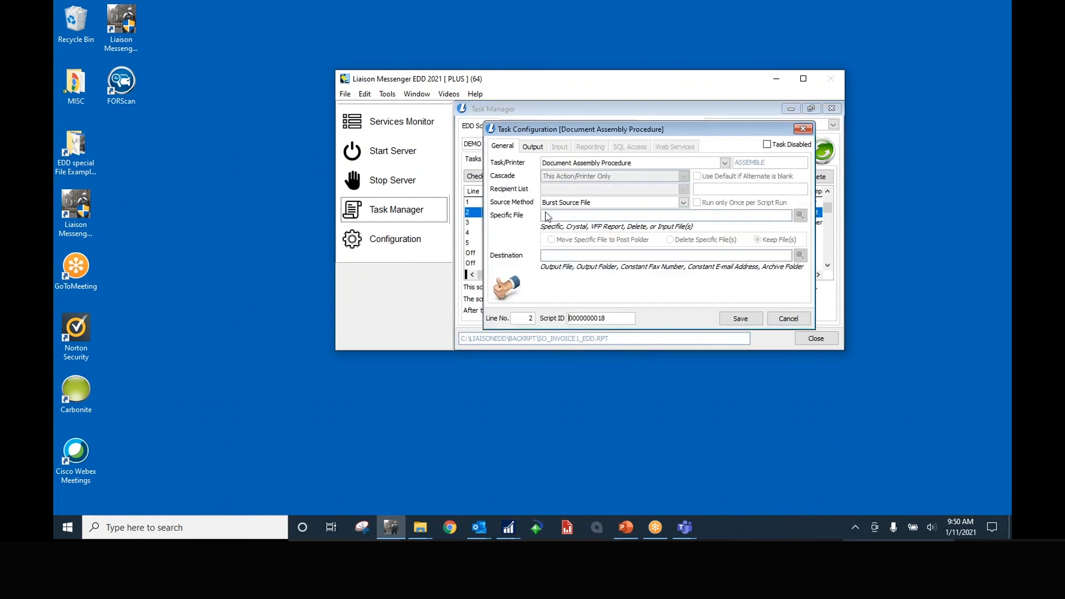
pyautogui.click(534, 147)
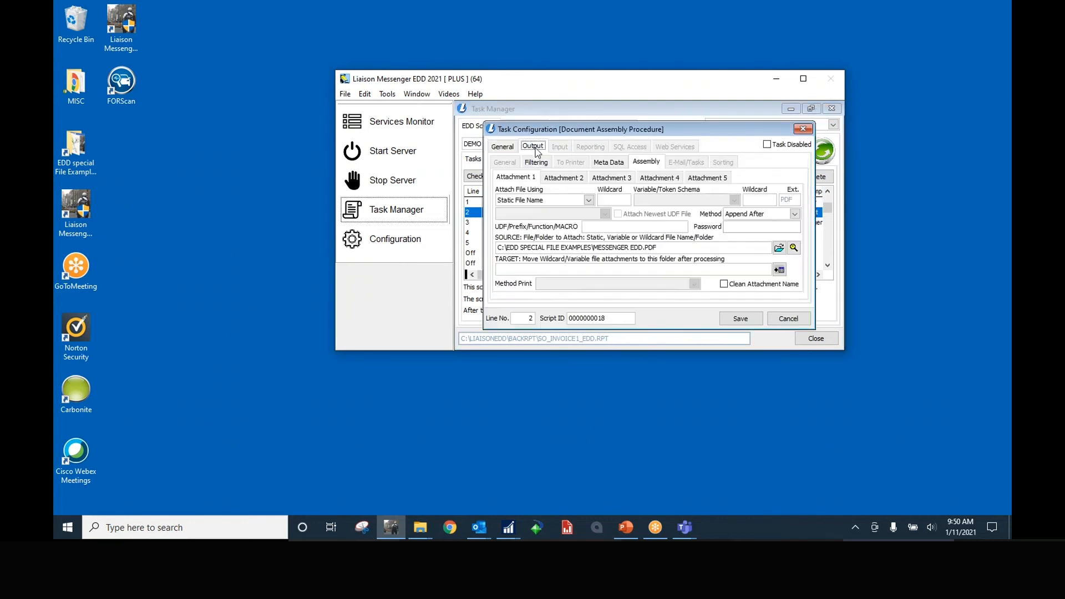
pyautogui.click(634, 248)
pyautogui.moveTo(658, 248); pyautogui.dragTo(497, 248)
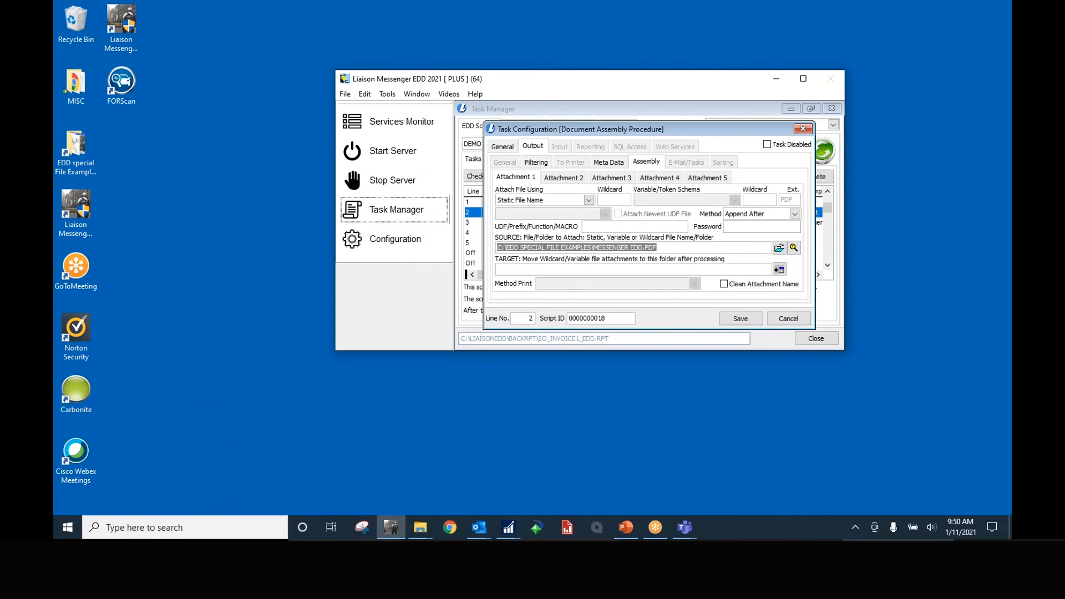
pyautogui.click(684, 246)
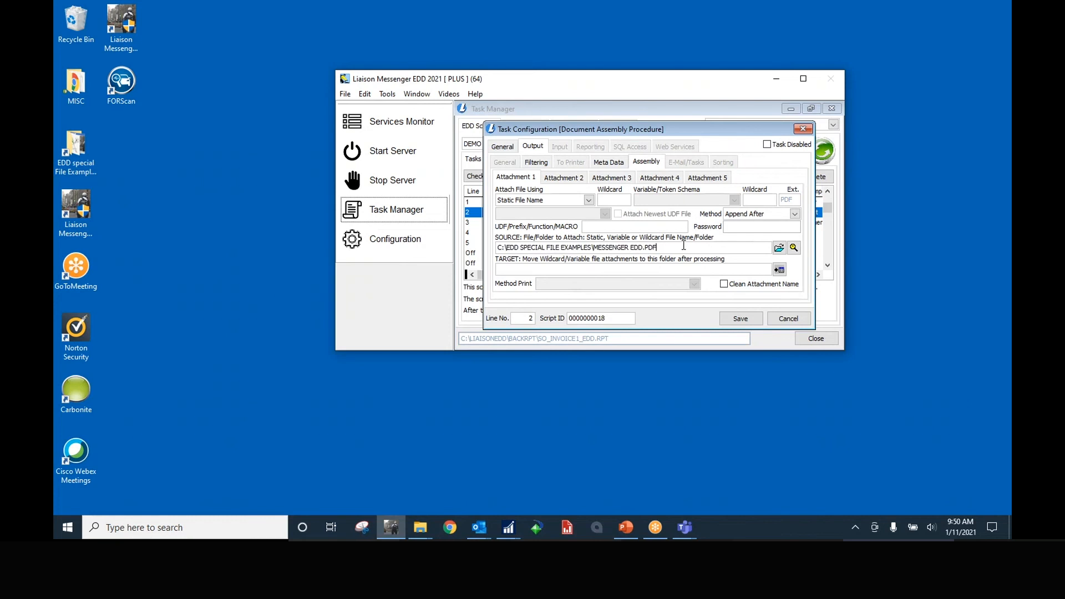
pyautogui.click(786, 320)
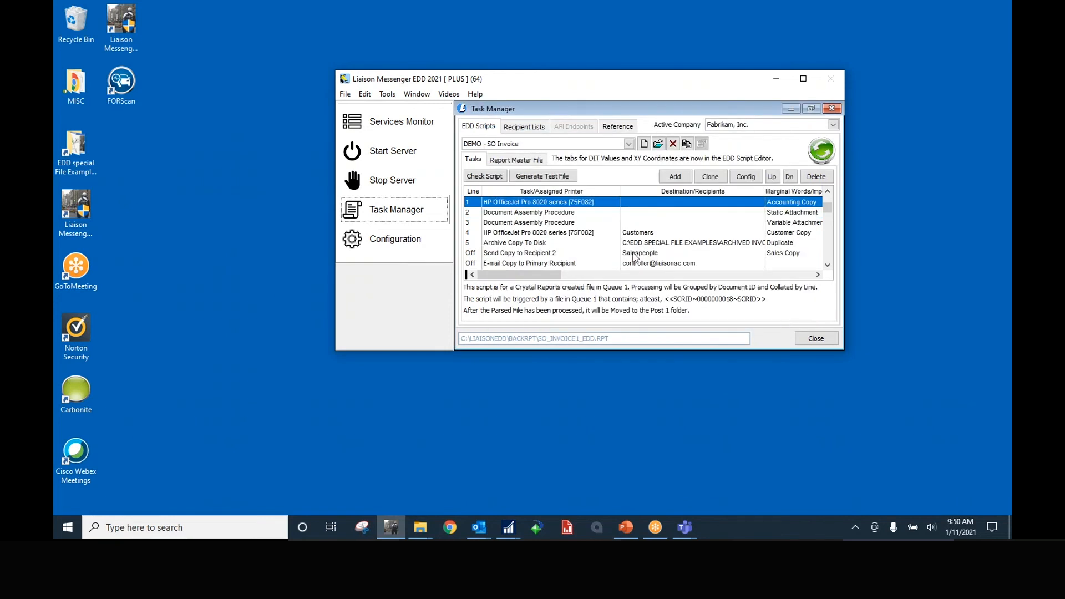
# Select the second Document Assembly Procedure task and bring the Archived Detailed info folder forward
pyautogui.click(562, 224)
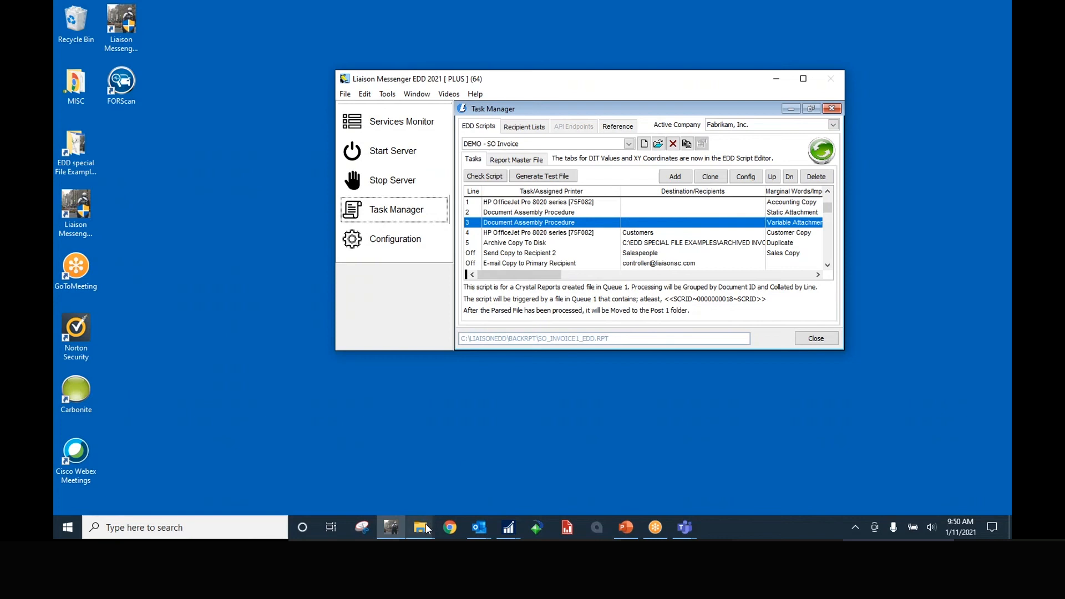
pyautogui.moveTo(423, 523)
pyautogui.click(418, 497)
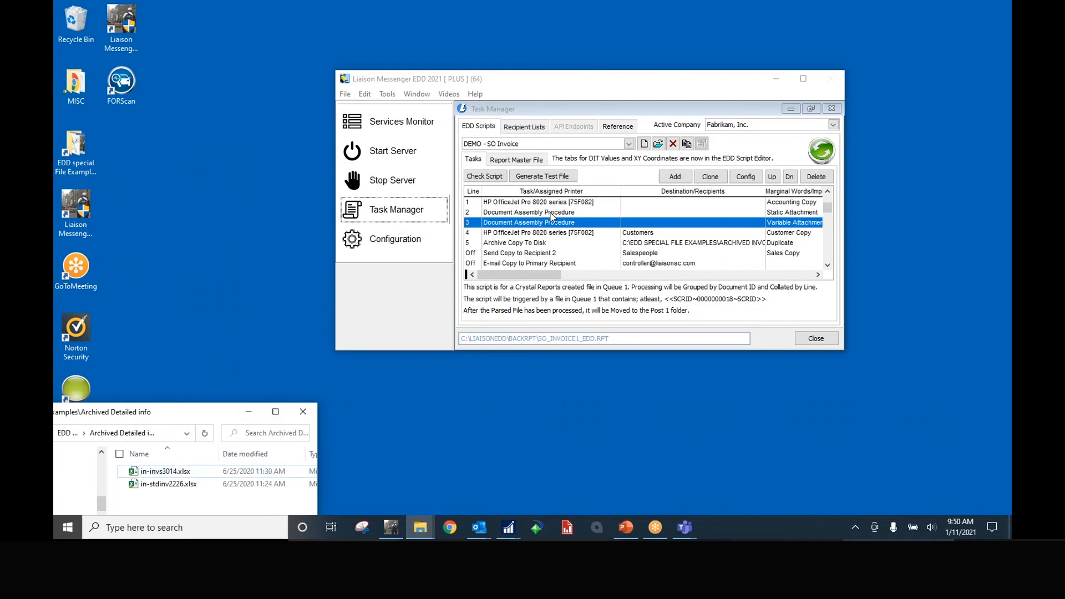
# Review the line 4 customer printing, Archive Copy To Disk and Send Copy to Recipient 2 tasks
pyautogui.click(542, 235)
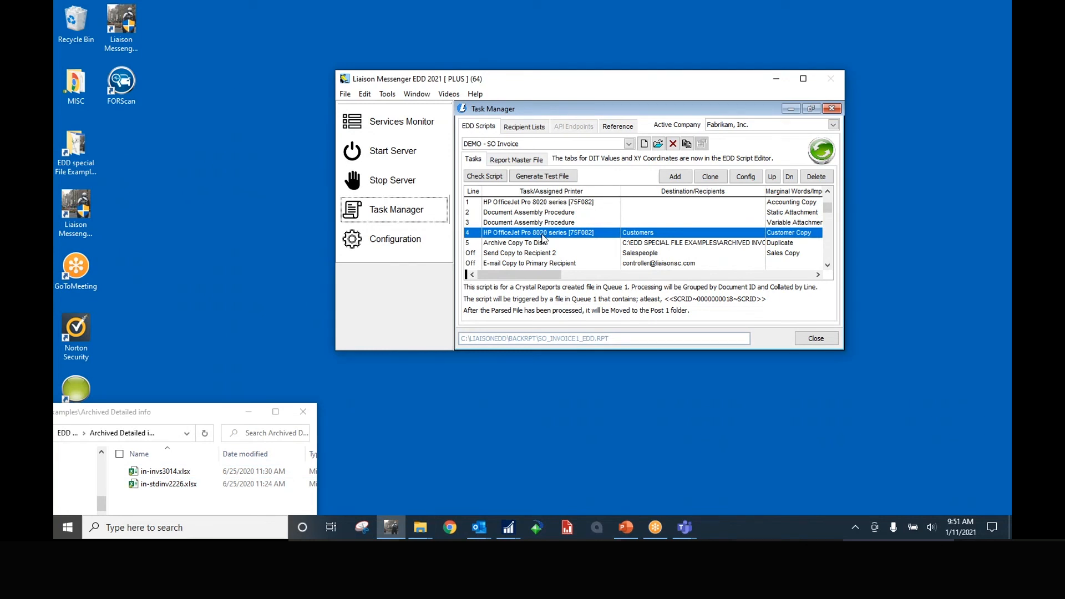
pyautogui.click(542, 243)
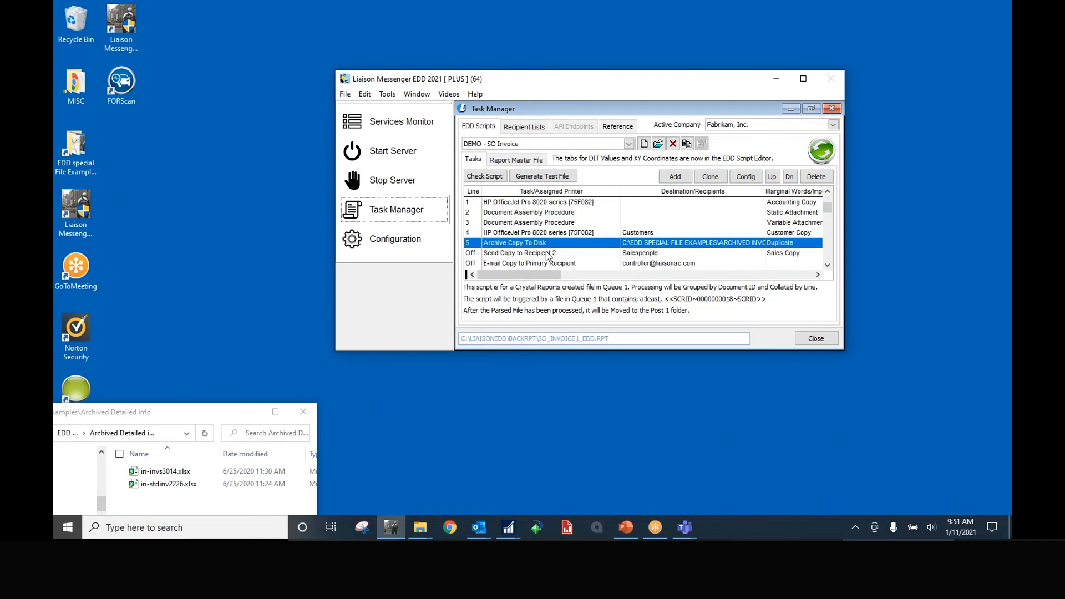
pyautogui.click(548, 254)
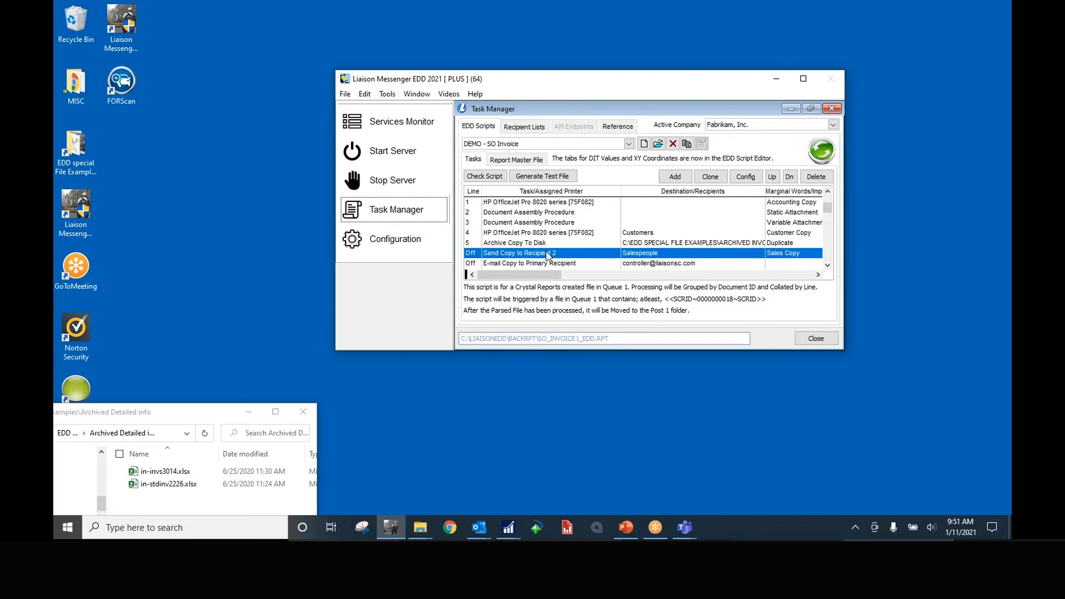
pyautogui.click(530, 127)
pyautogui.click(525, 145)
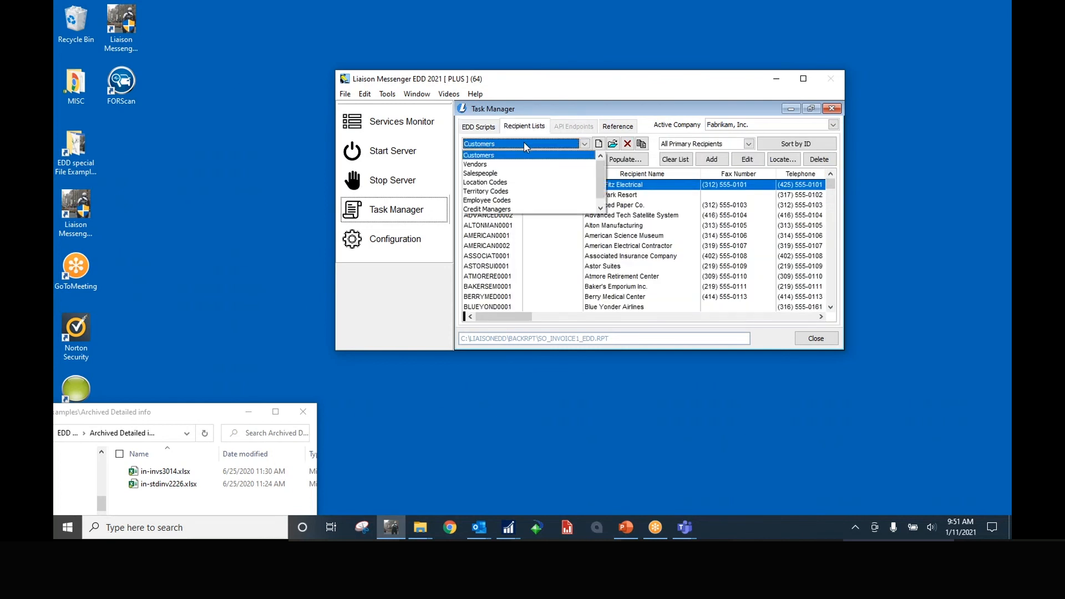
pyautogui.click(503, 175)
pyautogui.doubleClick(541, 185)
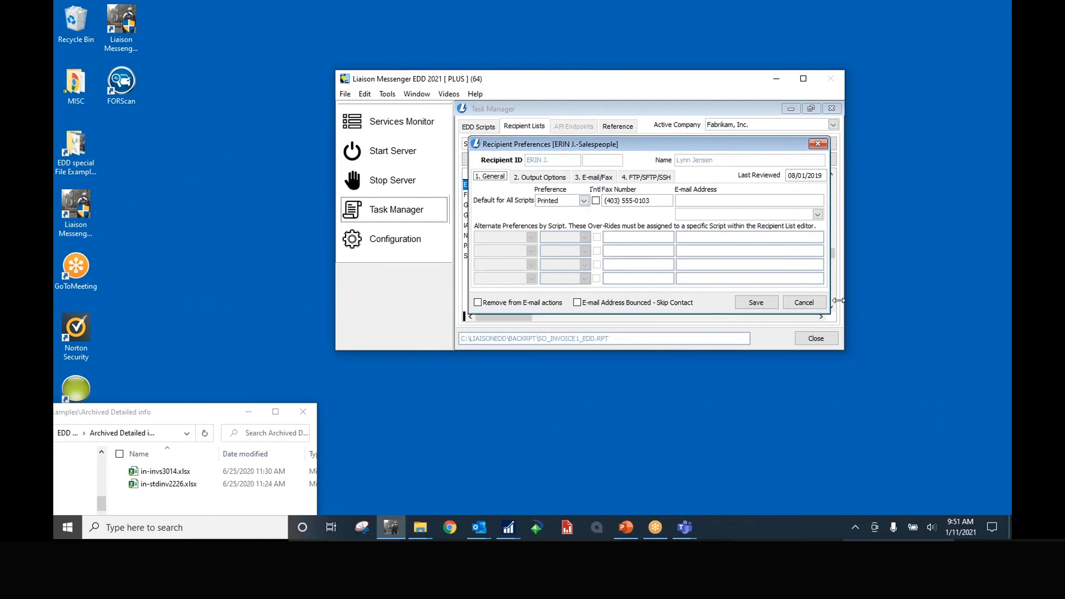
pyautogui.click(804, 302)
pyautogui.click(481, 127)
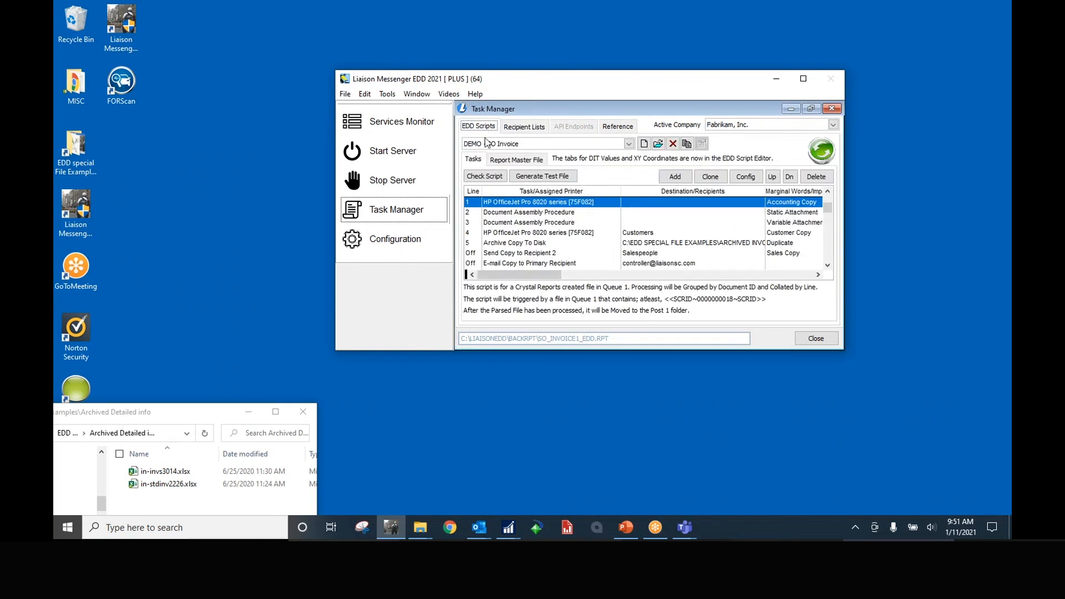
pyautogui.click(520, 264)
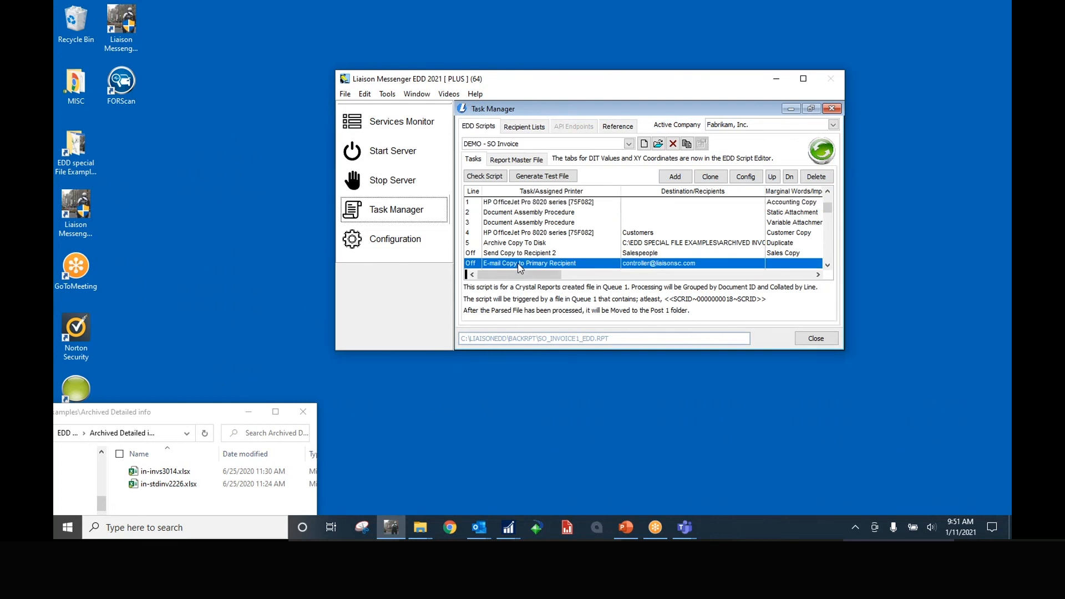
pyautogui.doubleClick(520, 264)
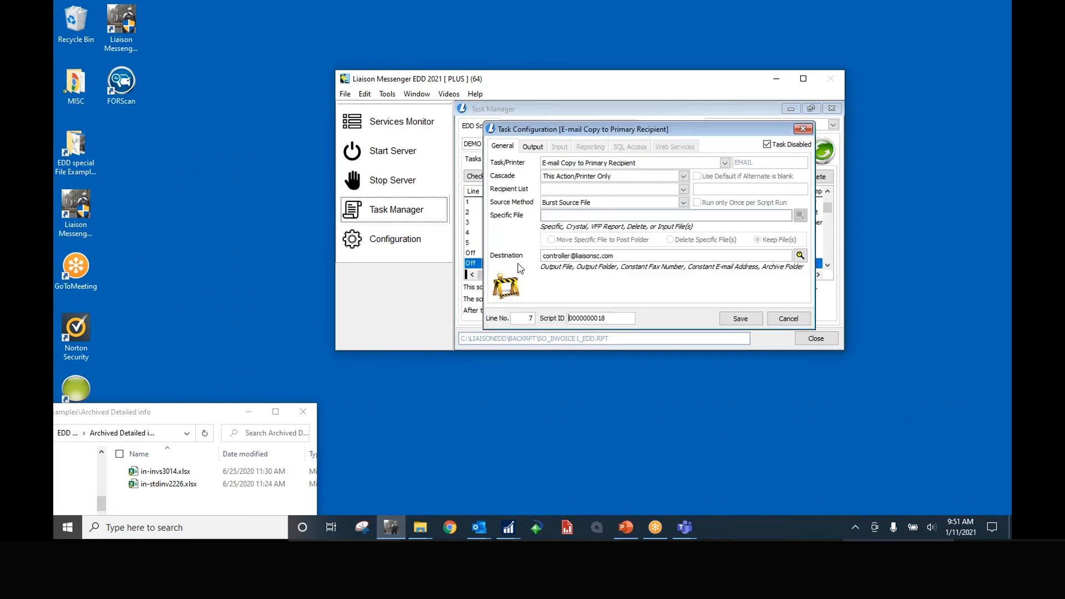
pyautogui.click(560, 165)
pyautogui.click(543, 169)
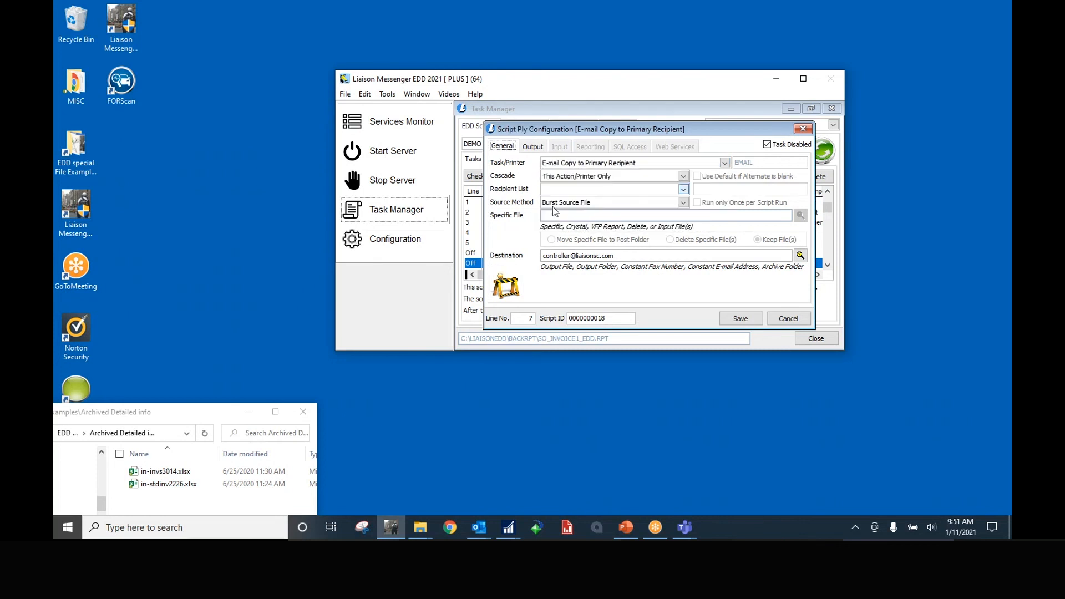
pyautogui.click(614, 257)
pyautogui.click(532, 146)
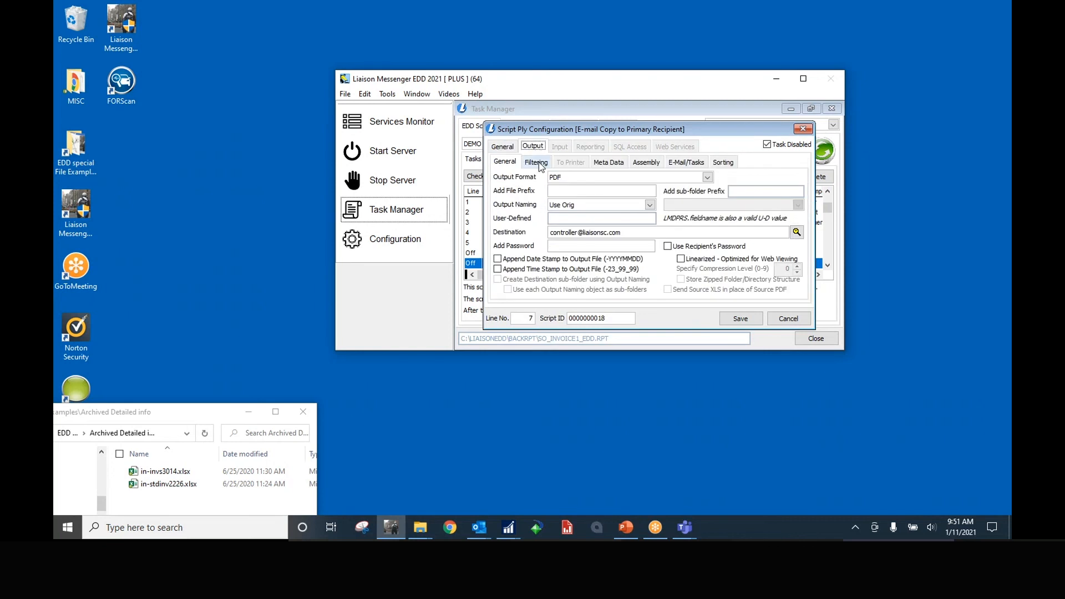
pyautogui.click(538, 163)
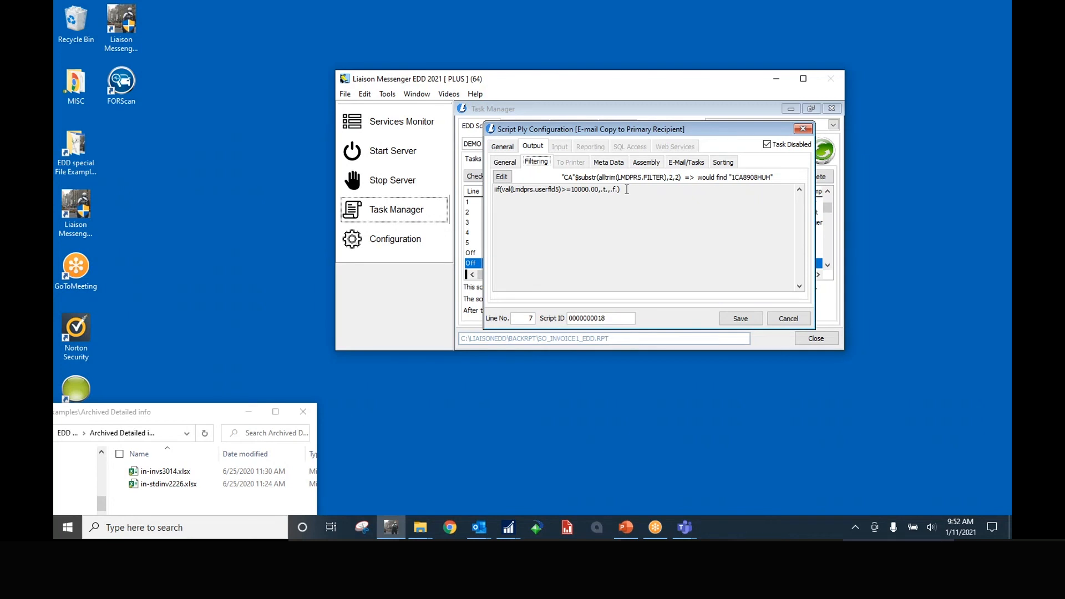
pyautogui.click(788, 318)
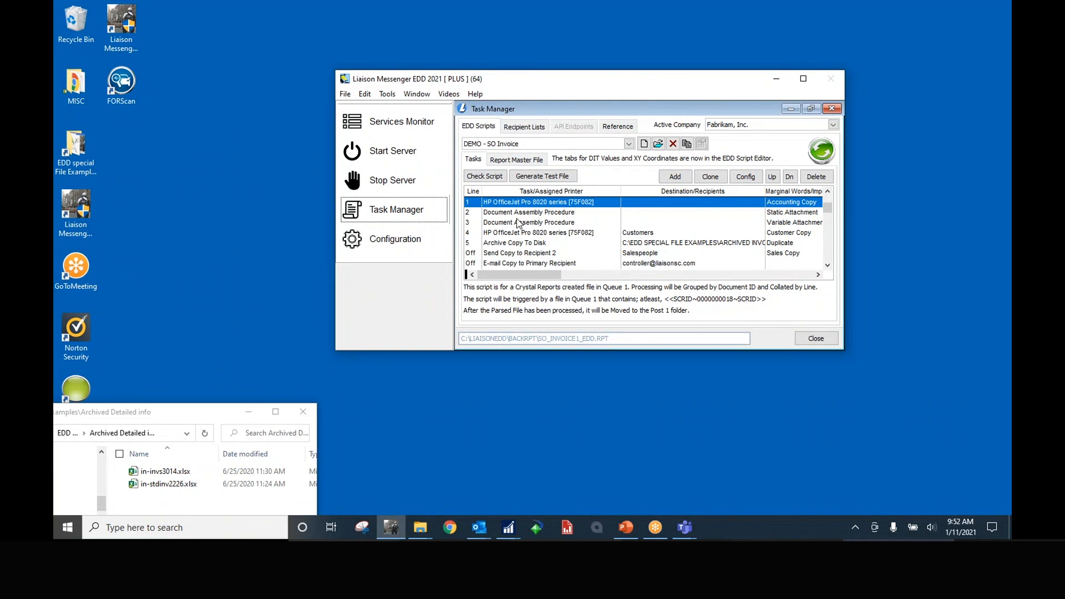
# Open the SO Invoice script editor and review its Report Master File, DIT Values and XY Coordinates settings
pyautogui.click(658, 144)
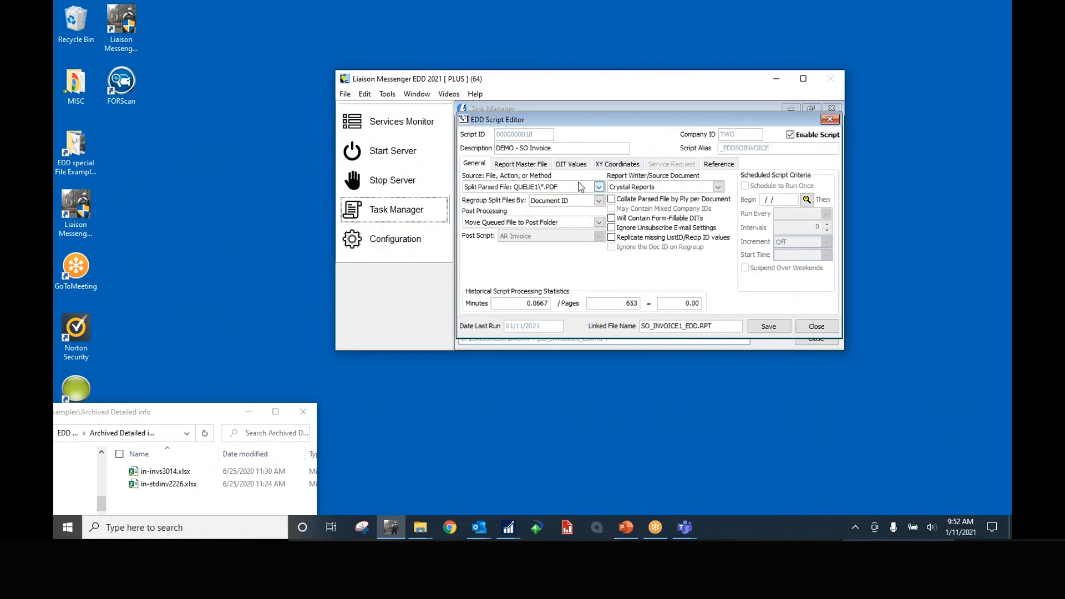
pyautogui.click(531, 165)
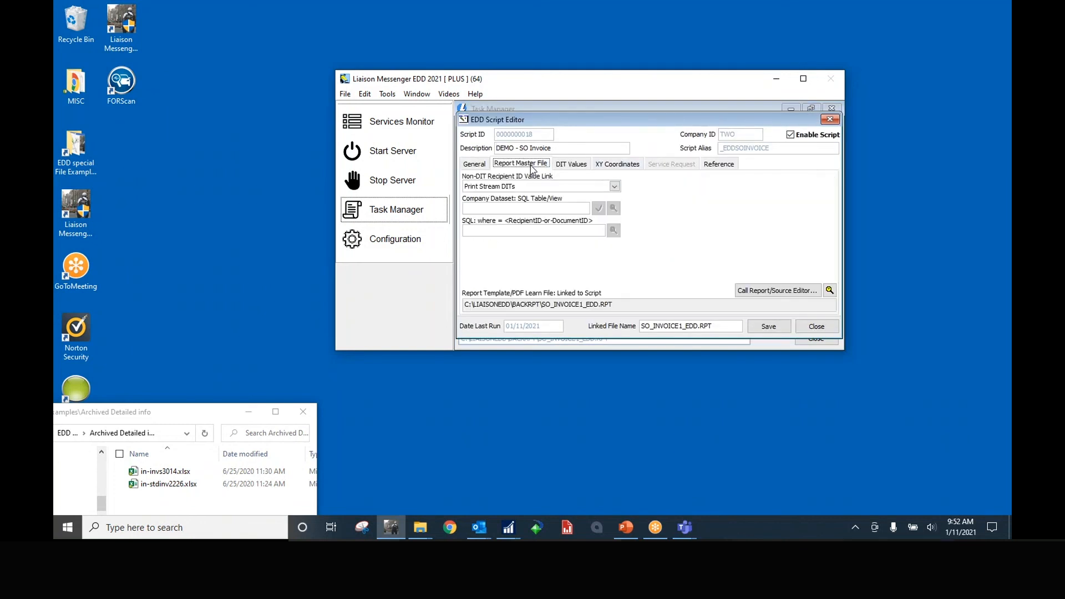
pyautogui.click(581, 166)
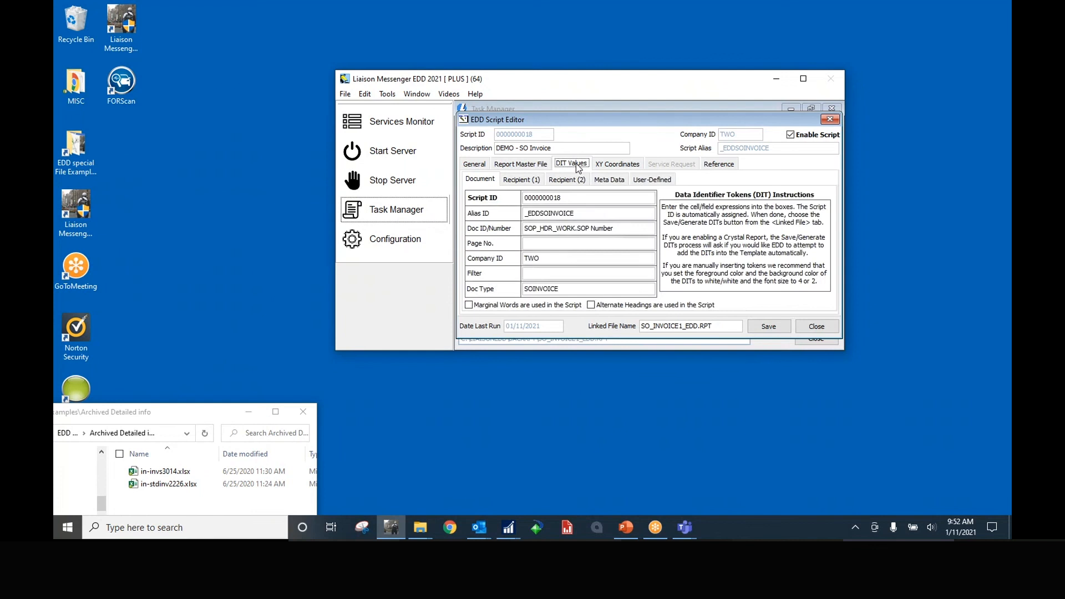
pyautogui.click(610, 165)
pyautogui.click(531, 165)
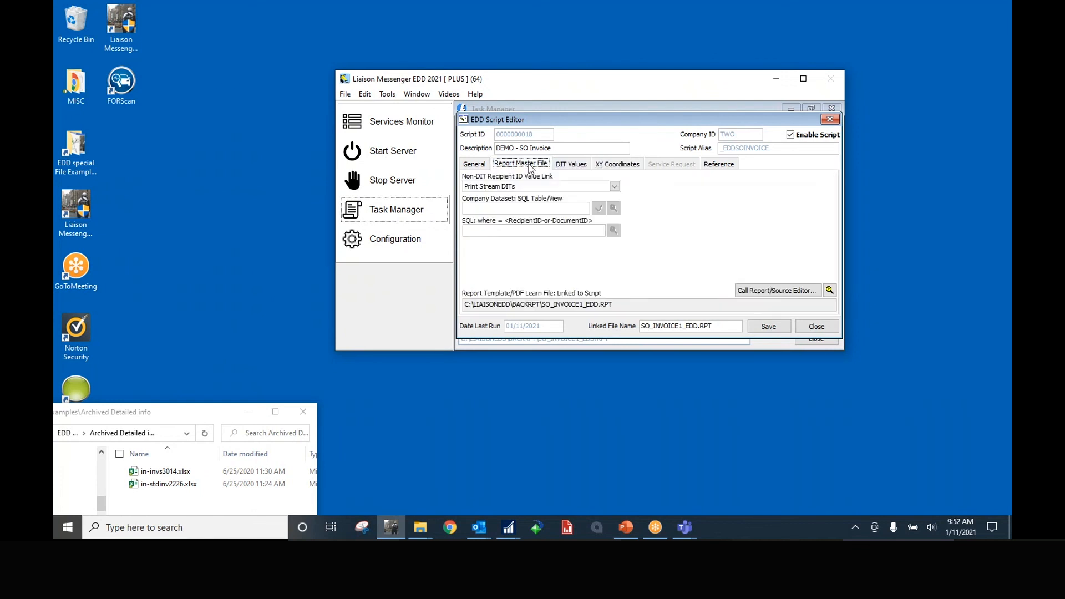
# Keep Print Stream DITs as the recipient ID link, then launch Crystal Reports and close its start page
pyautogui.click(614, 187)
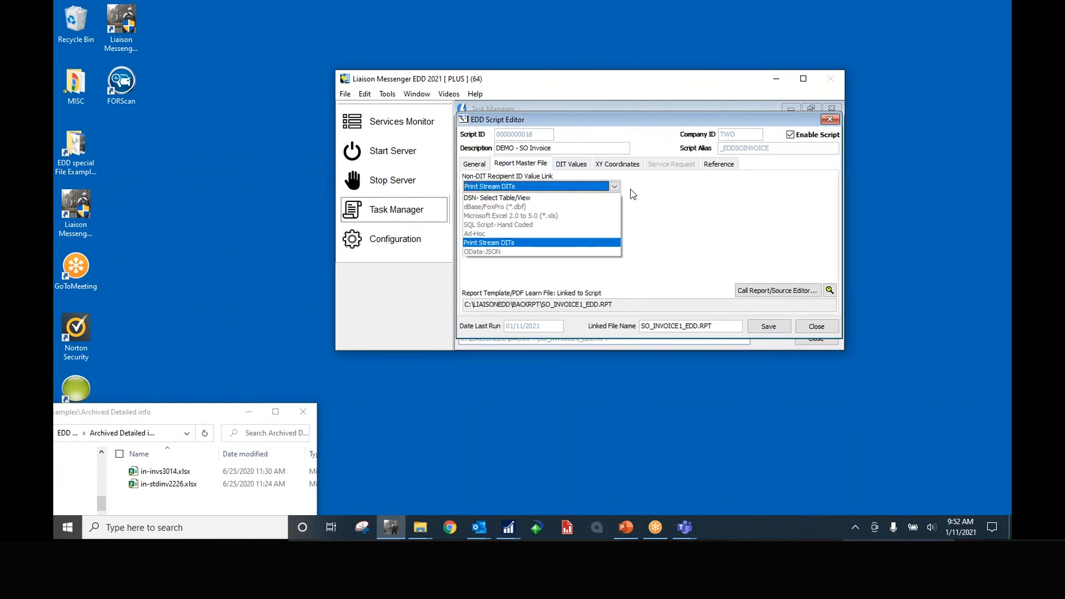
pyautogui.click(615, 187)
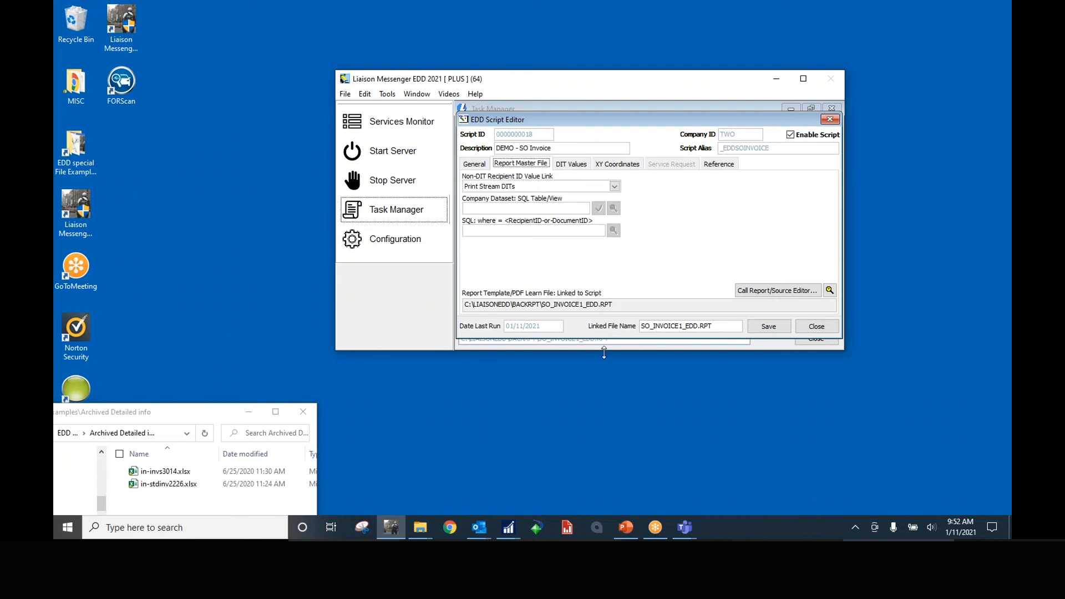
pyautogui.click(540, 528)
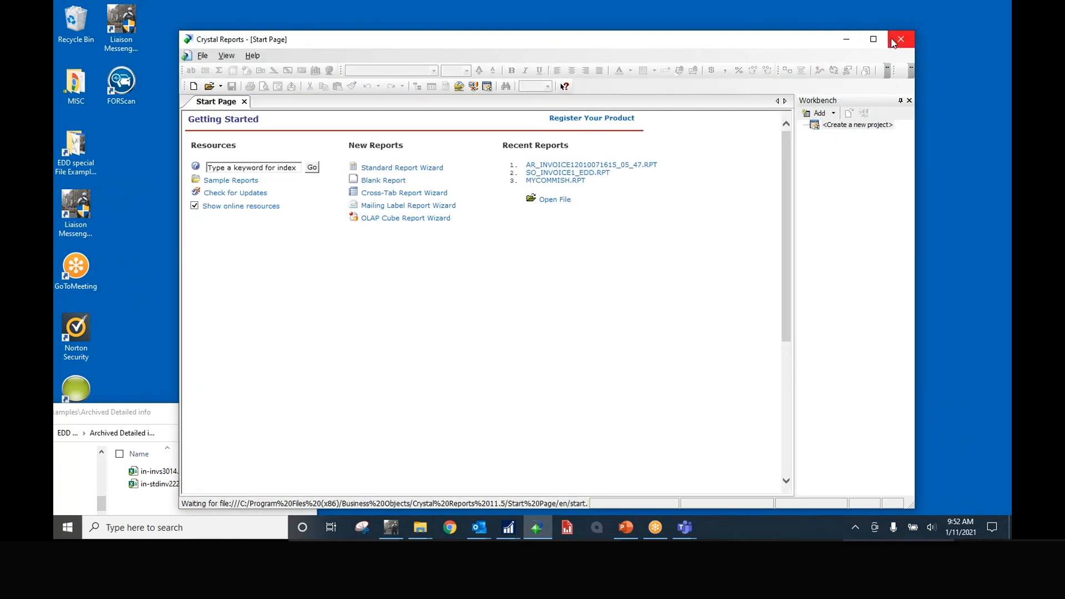
pyautogui.click(893, 42)
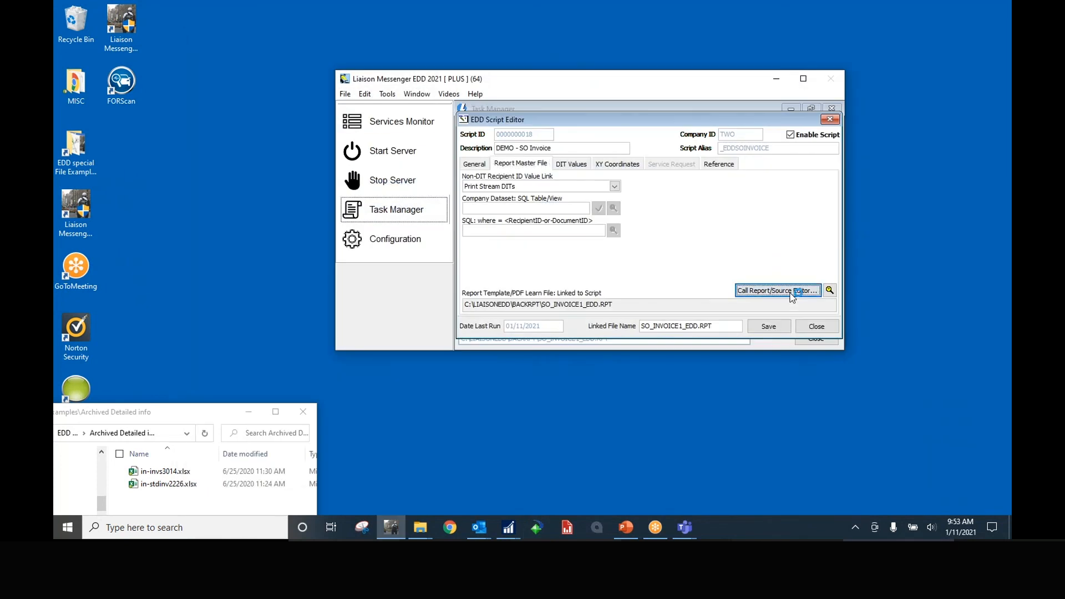
# Open the linked Sales Order Invoice Form Preprinted Laser template and expand Formula Fields in Field Explorer
pyautogui.click(792, 294)
pyautogui.click(649, 305)
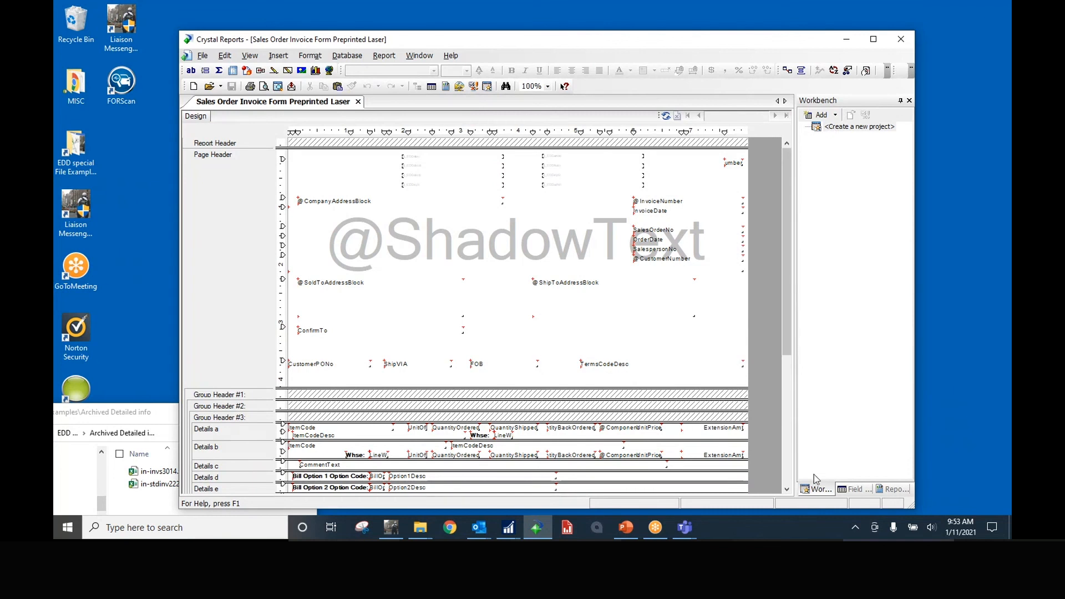
pyautogui.click(852, 489)
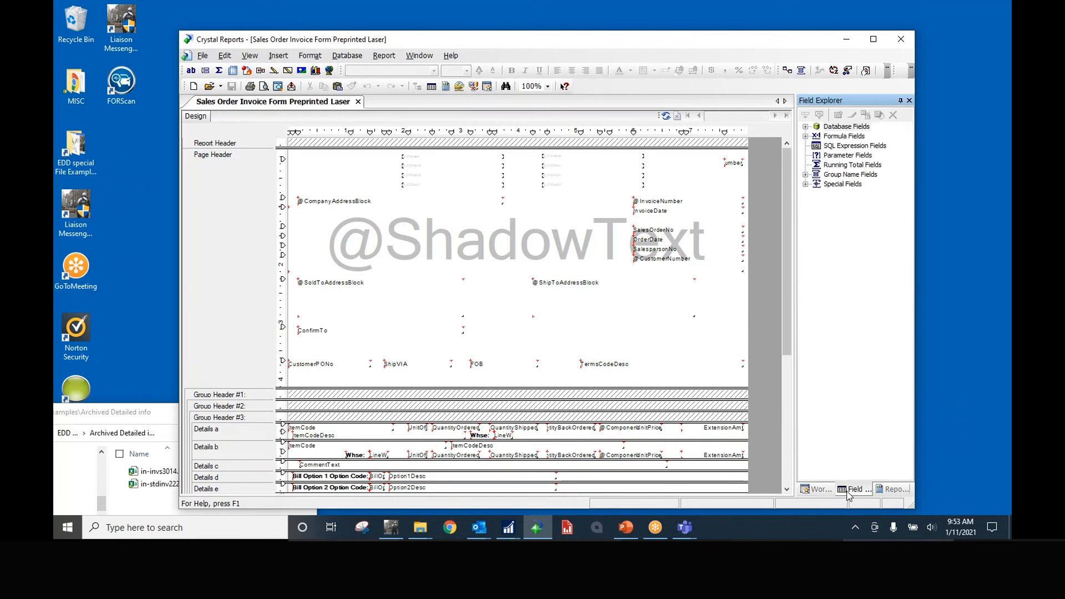
pyautogui.click(806, 136)
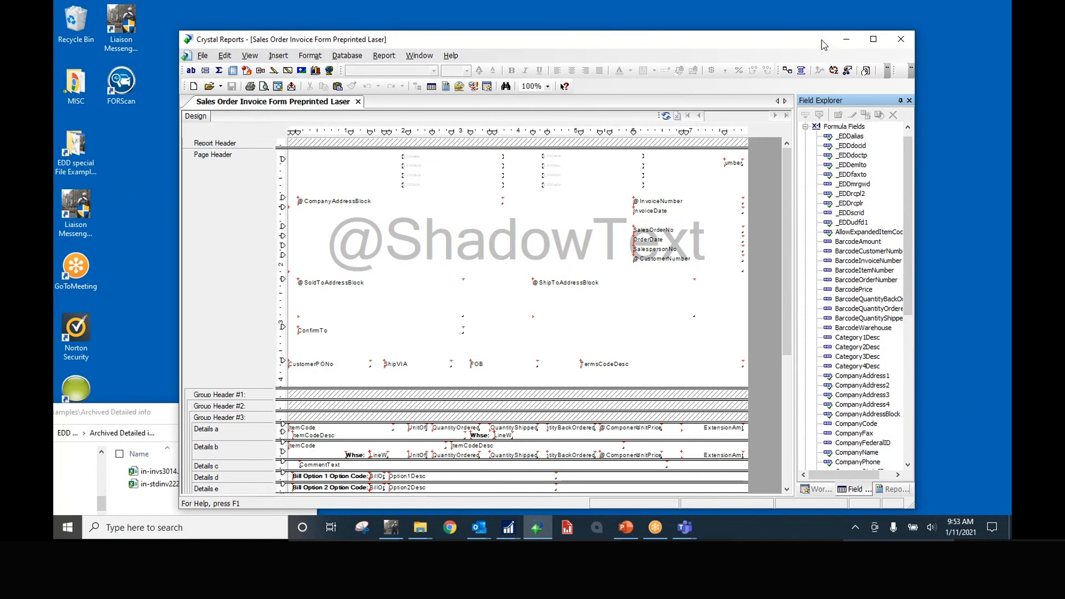
# Close the SO Invoice script editor and return to the invoice template design in Crystal Reports
pyautogui.click(845, 39)
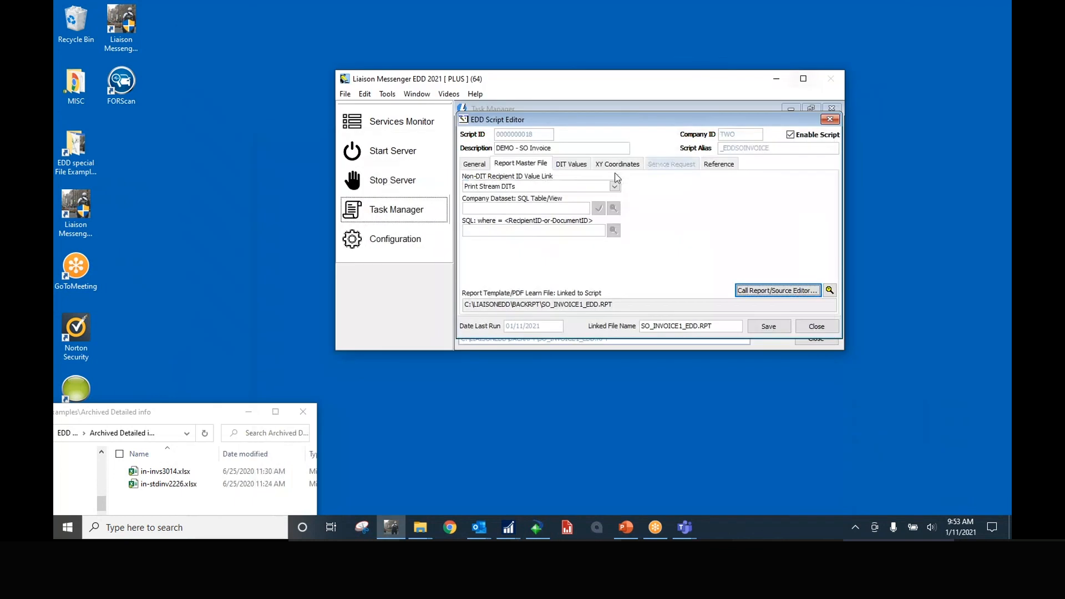
pyautogui.click(480, 167)
pyautogui.click(818, 326)
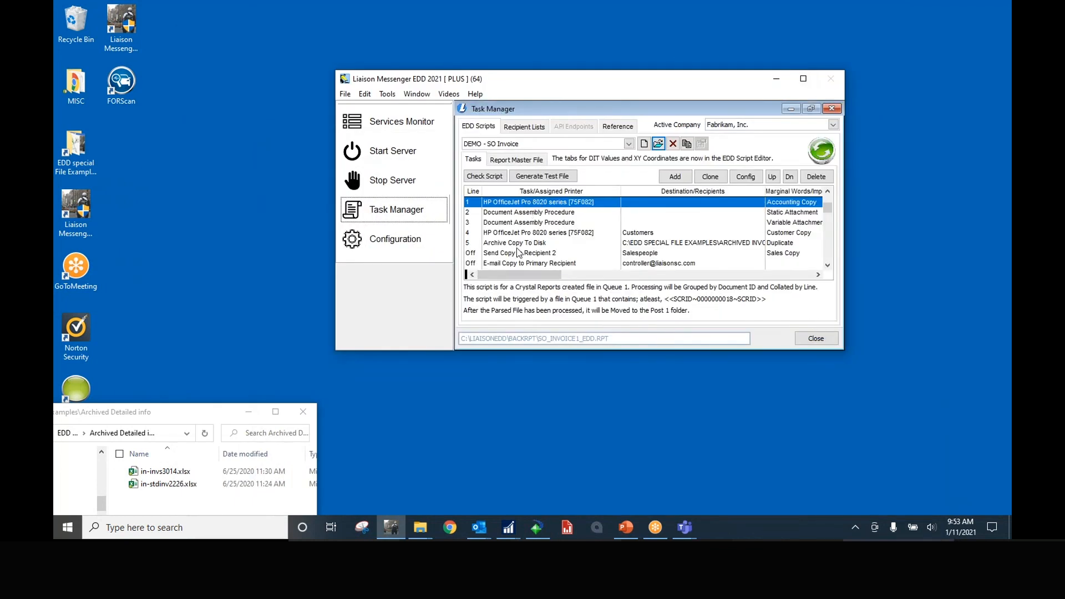
pyautogui.click(538, 531)
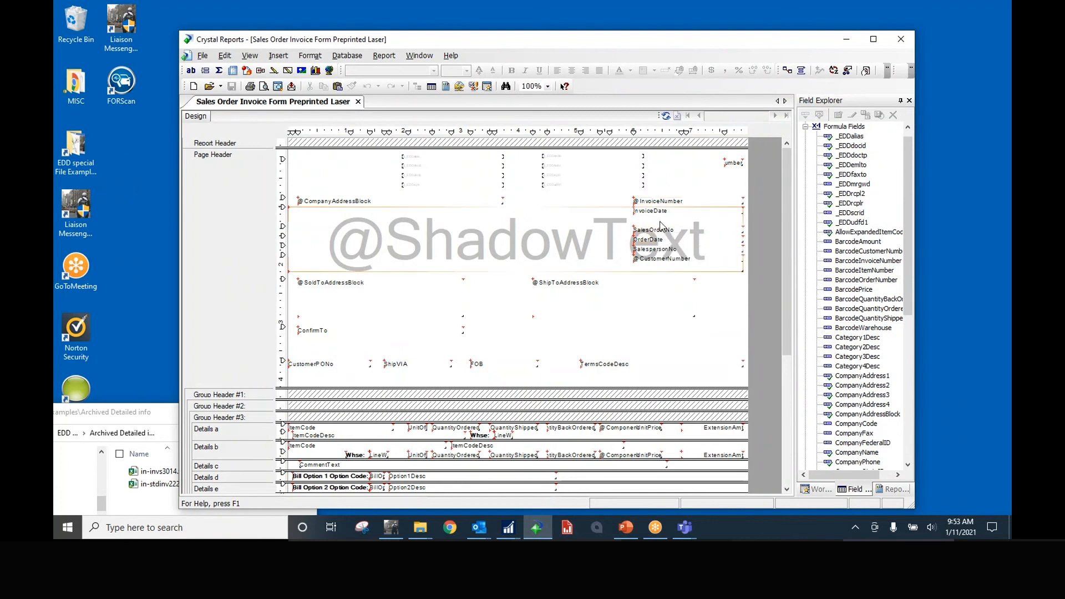
pyautogui.click(657, 201)
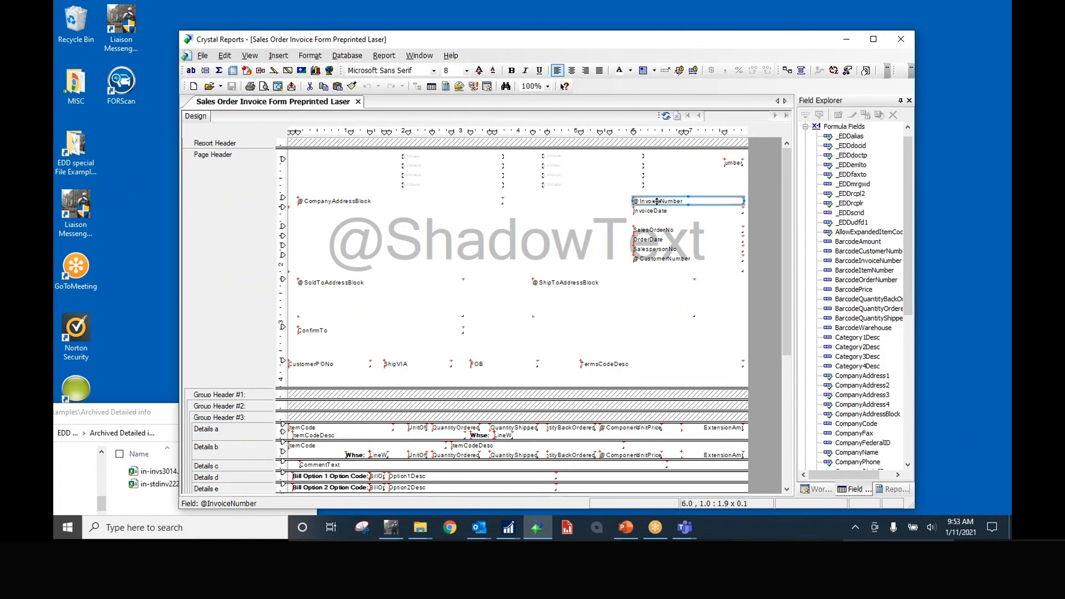
pyautogui.doubleClick(855, 146)
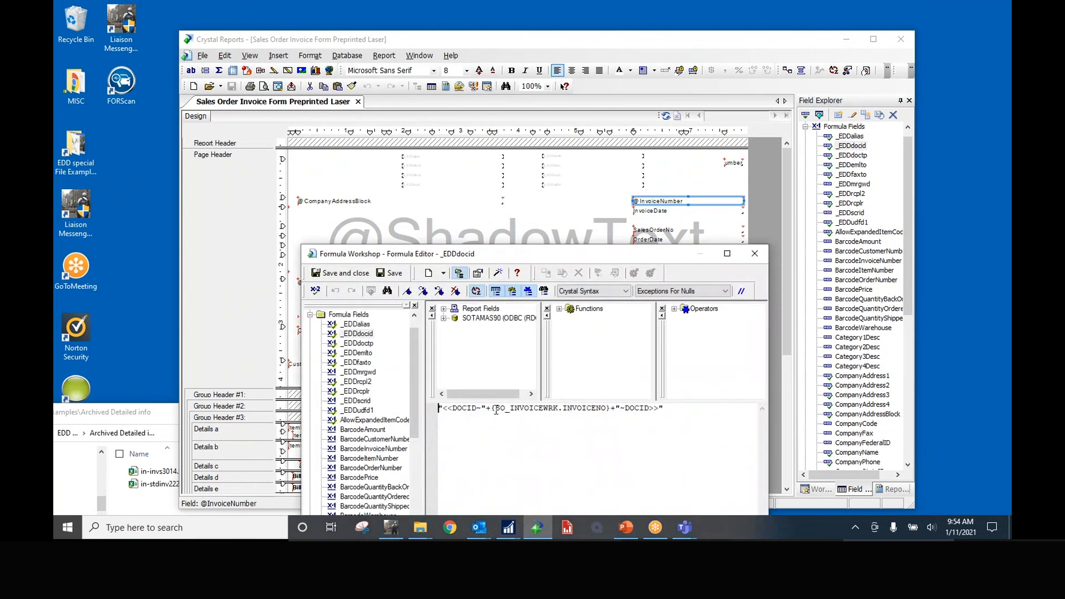
pyautogui.click(755, 254)
pyautogui.click(757, 255)
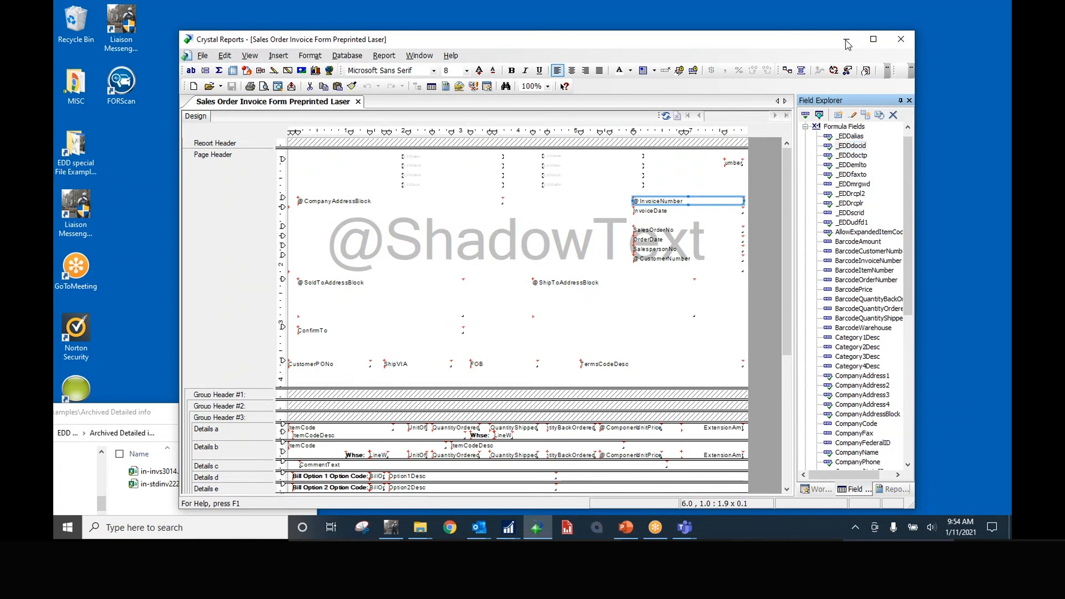
pyautogui.click(657, 201)
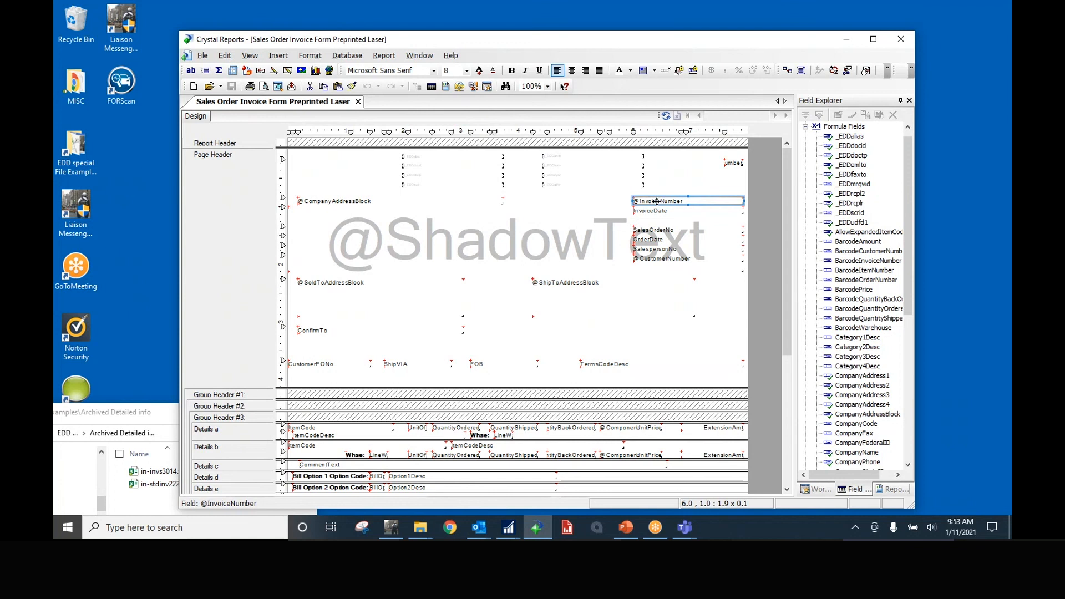
pyautogui.doubleClick(857, 147)
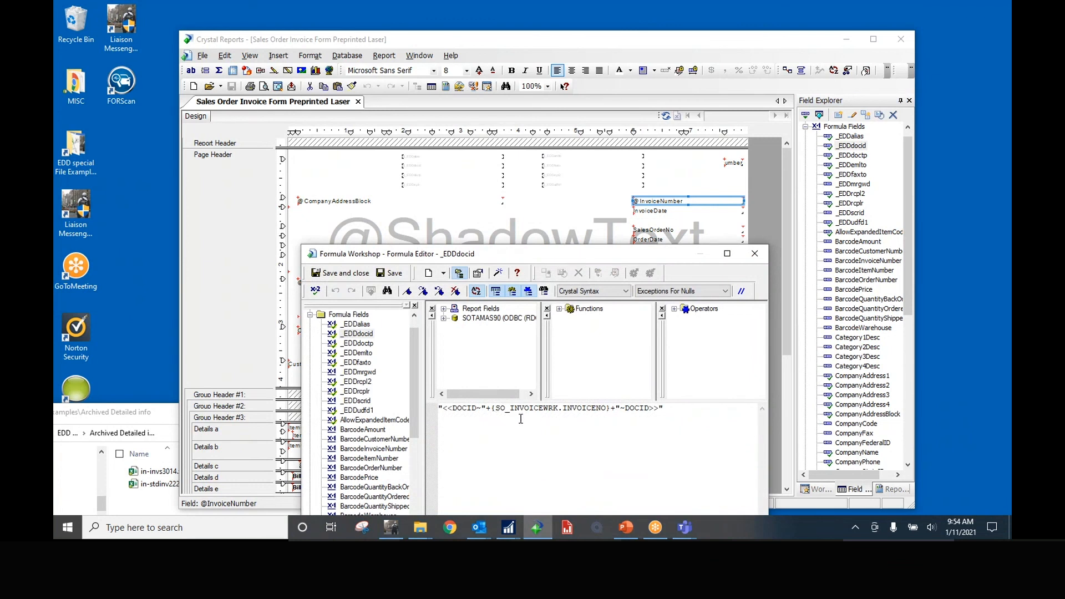
pyautogui.click(756, 255)
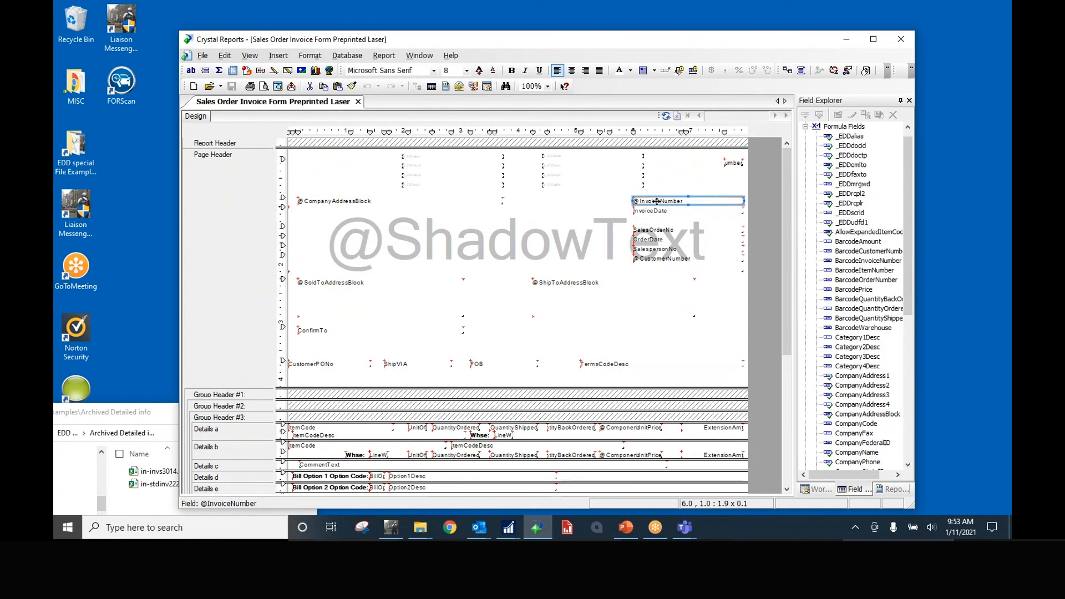
pyautogui.doubleClick(854, 145)
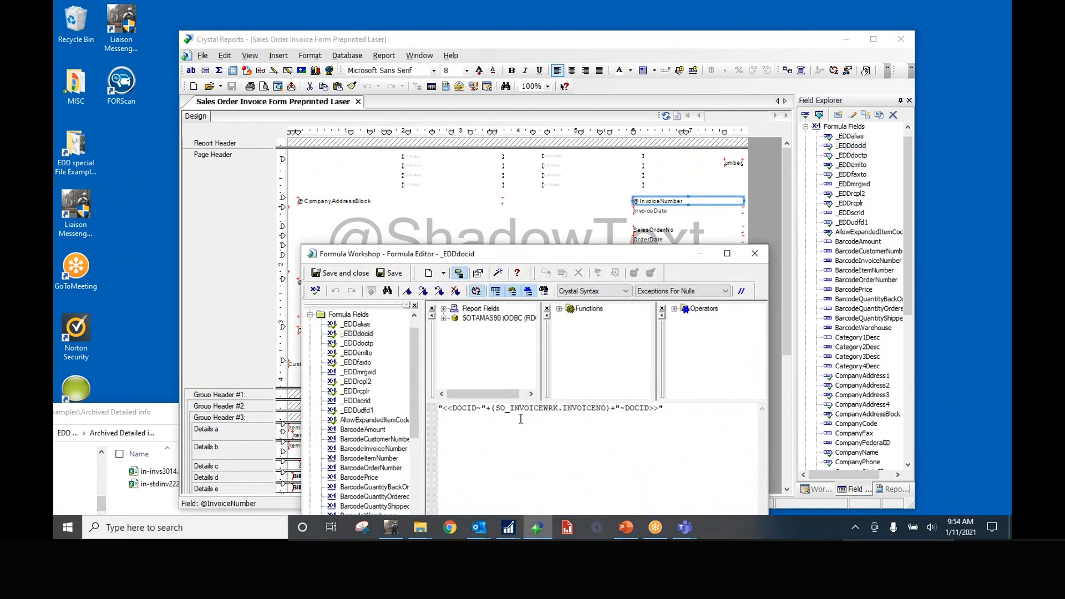
pyautogui.click(755, 255)
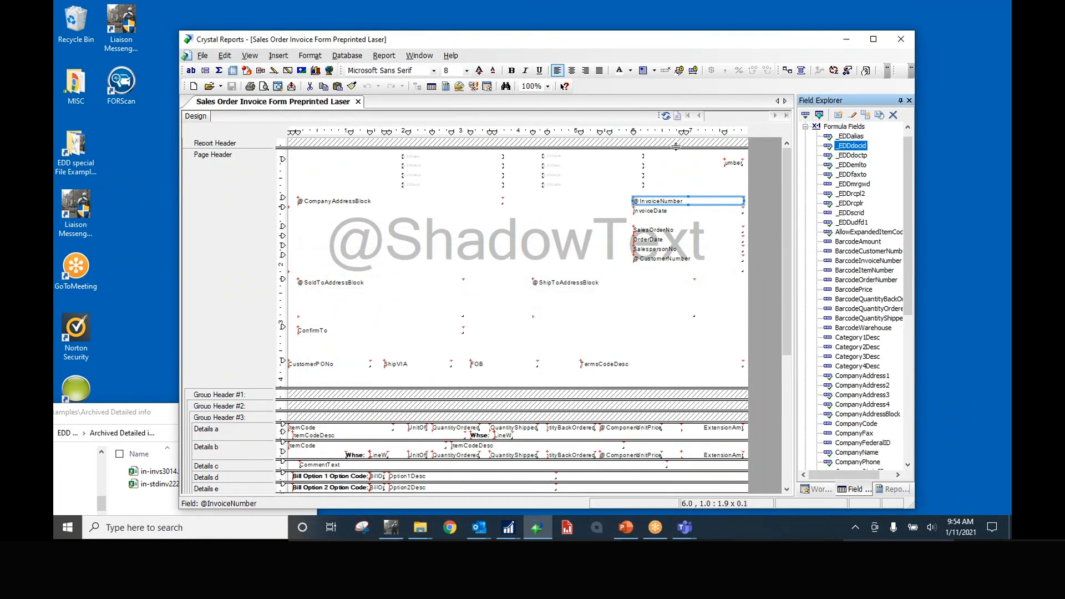